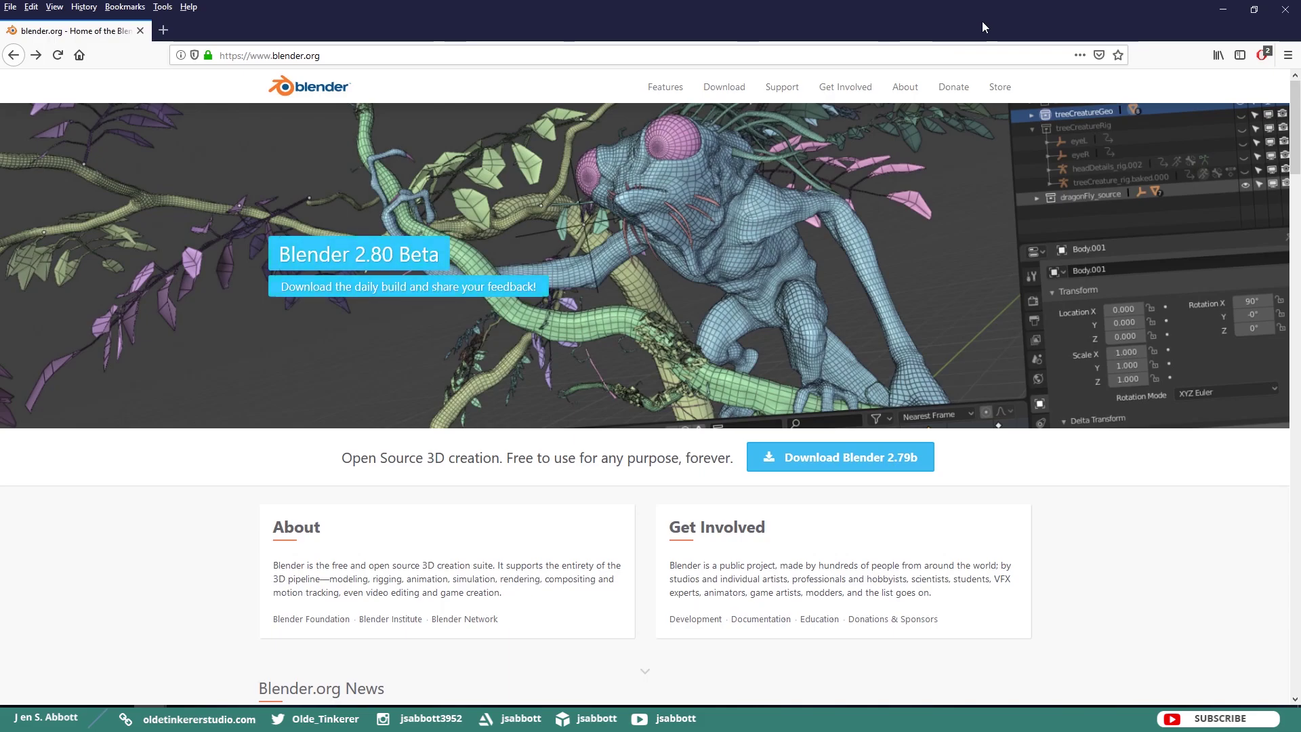
- Open the Blender 2.8 Beta download page by way of the 2.80 Beta announcement on blender.org
click(331, 298)
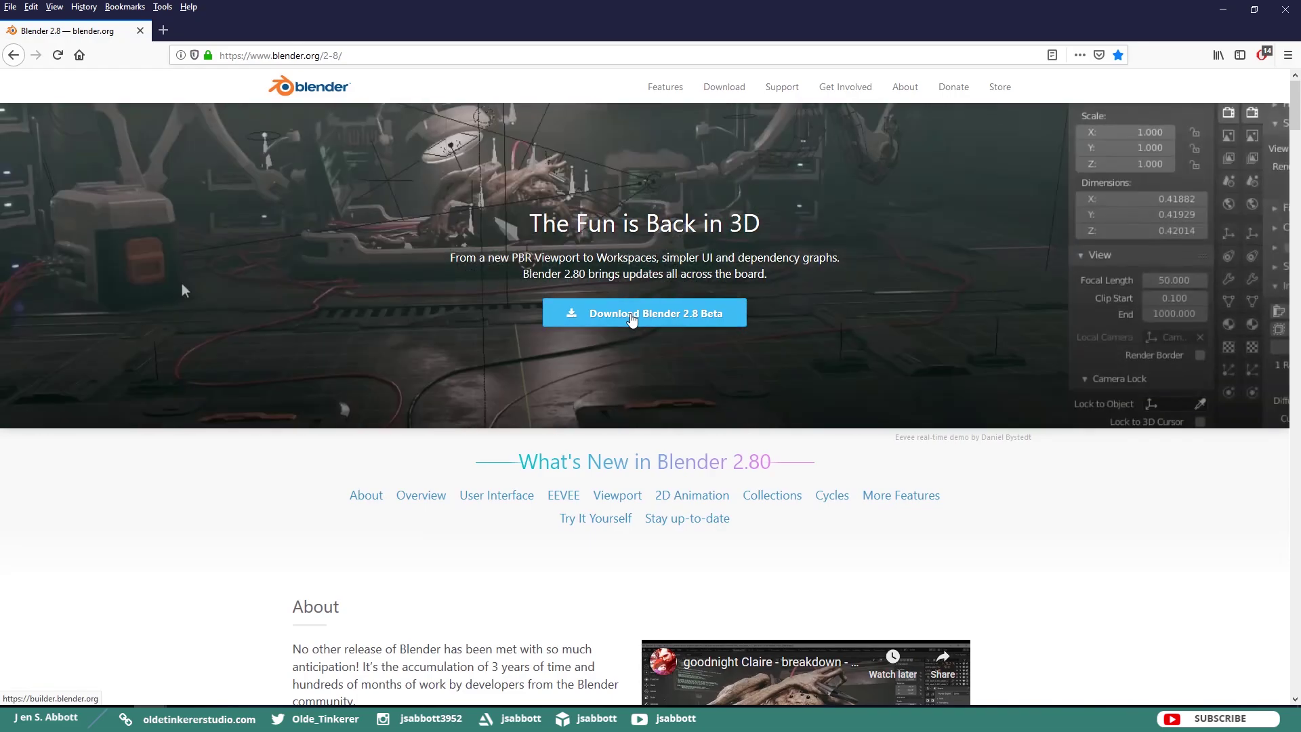
click(631, 316)
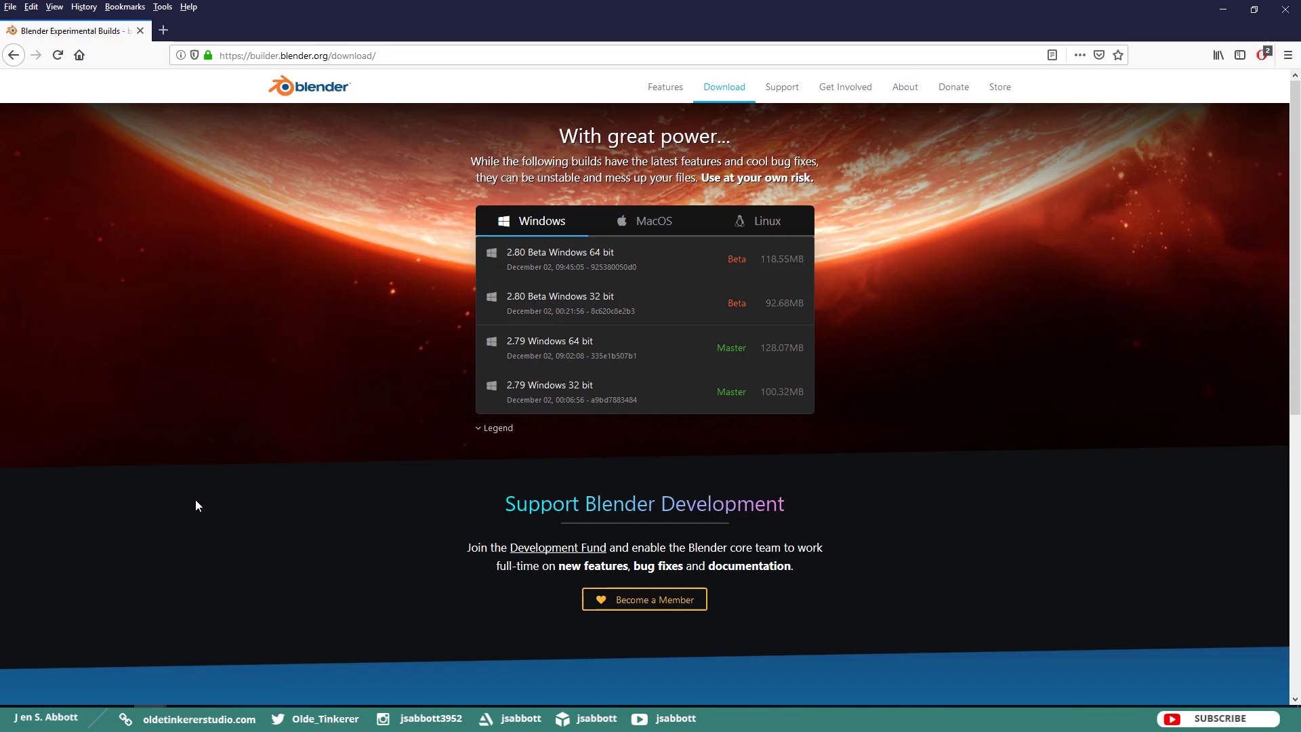
- Switch to the Blender 2.8 folder in File Explorer, locate blender.exe, and minimize the folder window
mouse_move(156, 690)
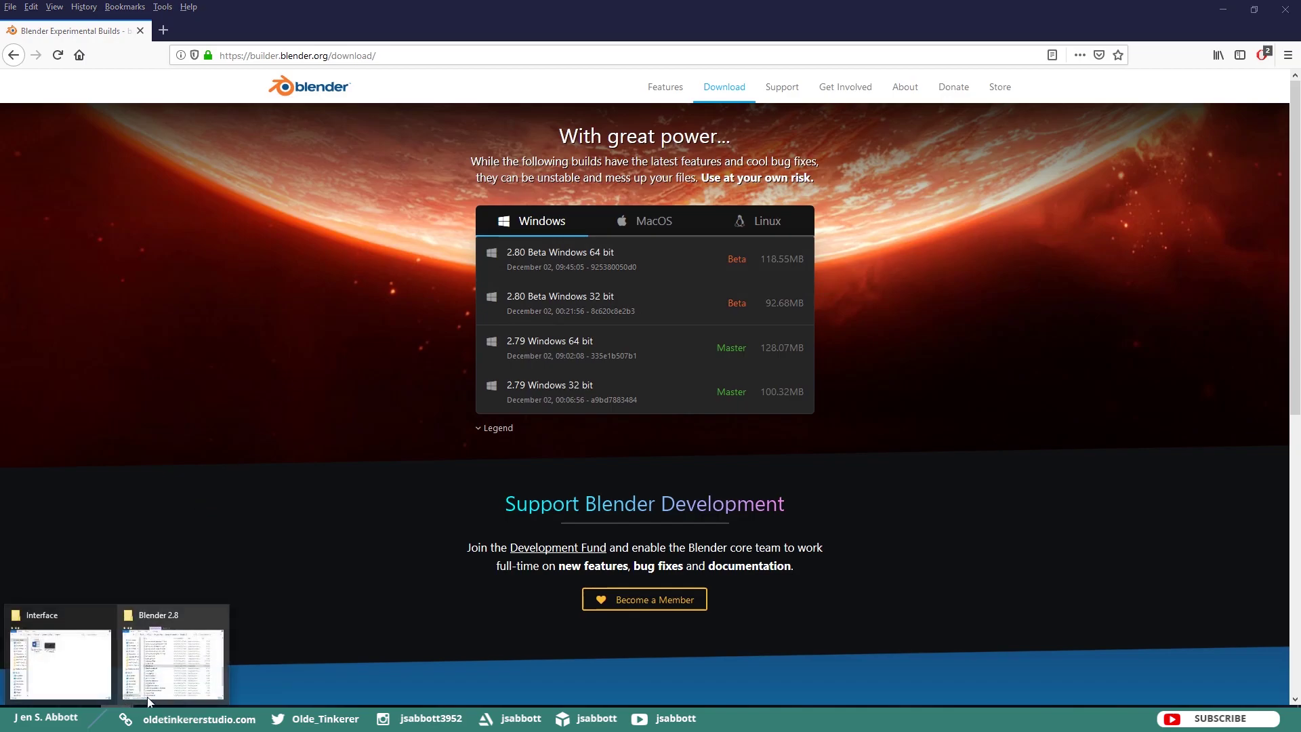
click(180, 660)
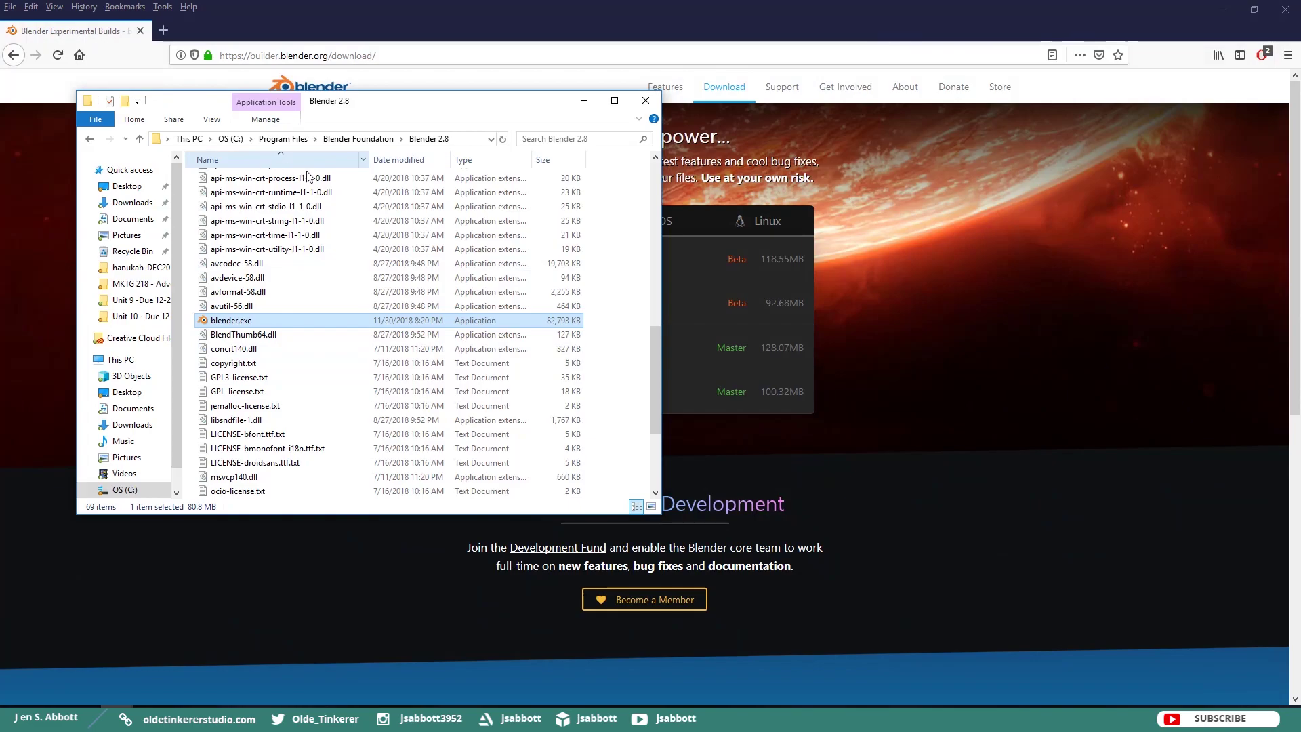
scroll(339, 315, down, 1)
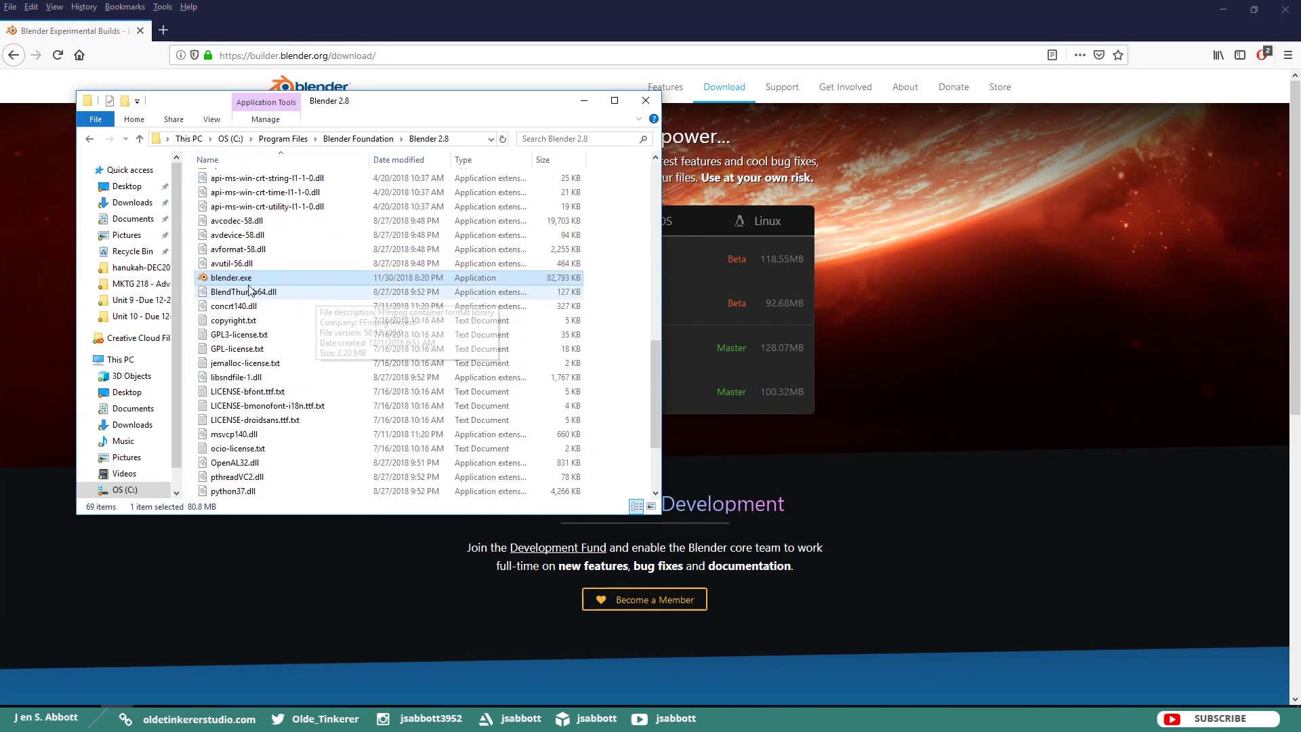
mouse_move(237, 283)
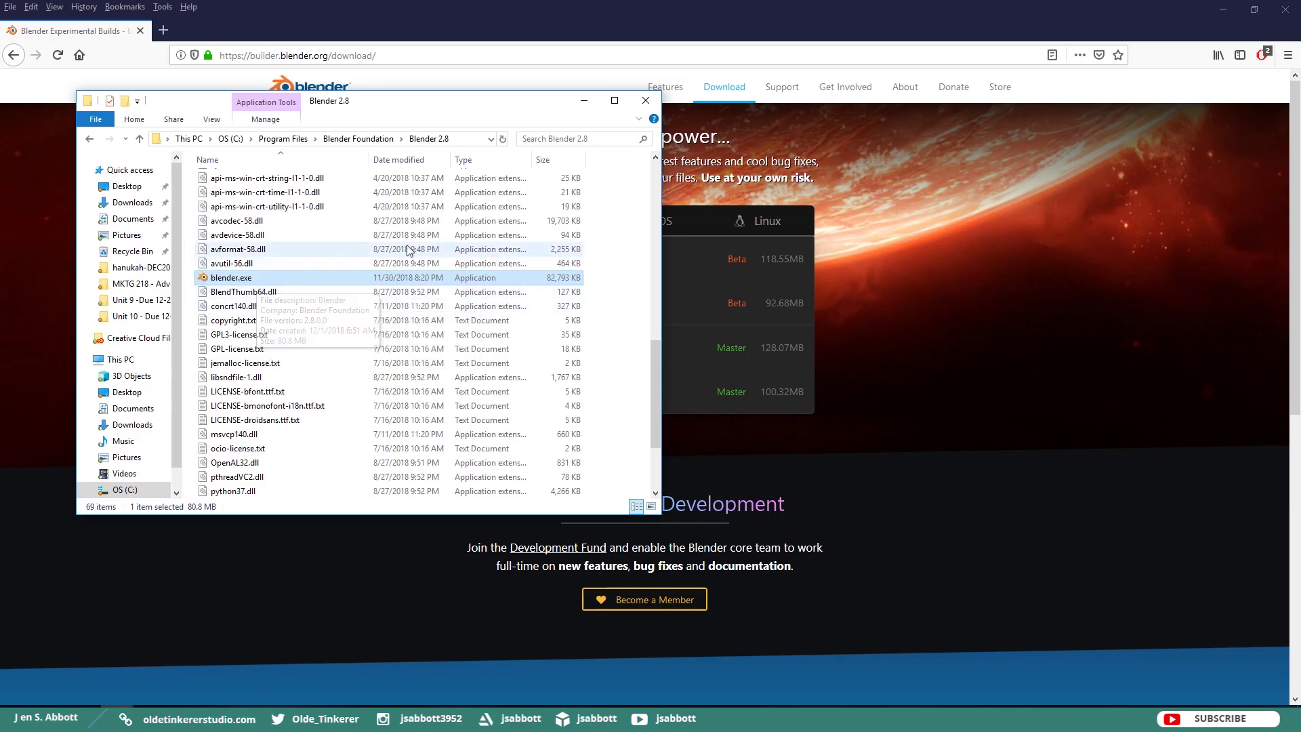
click(584, 101)
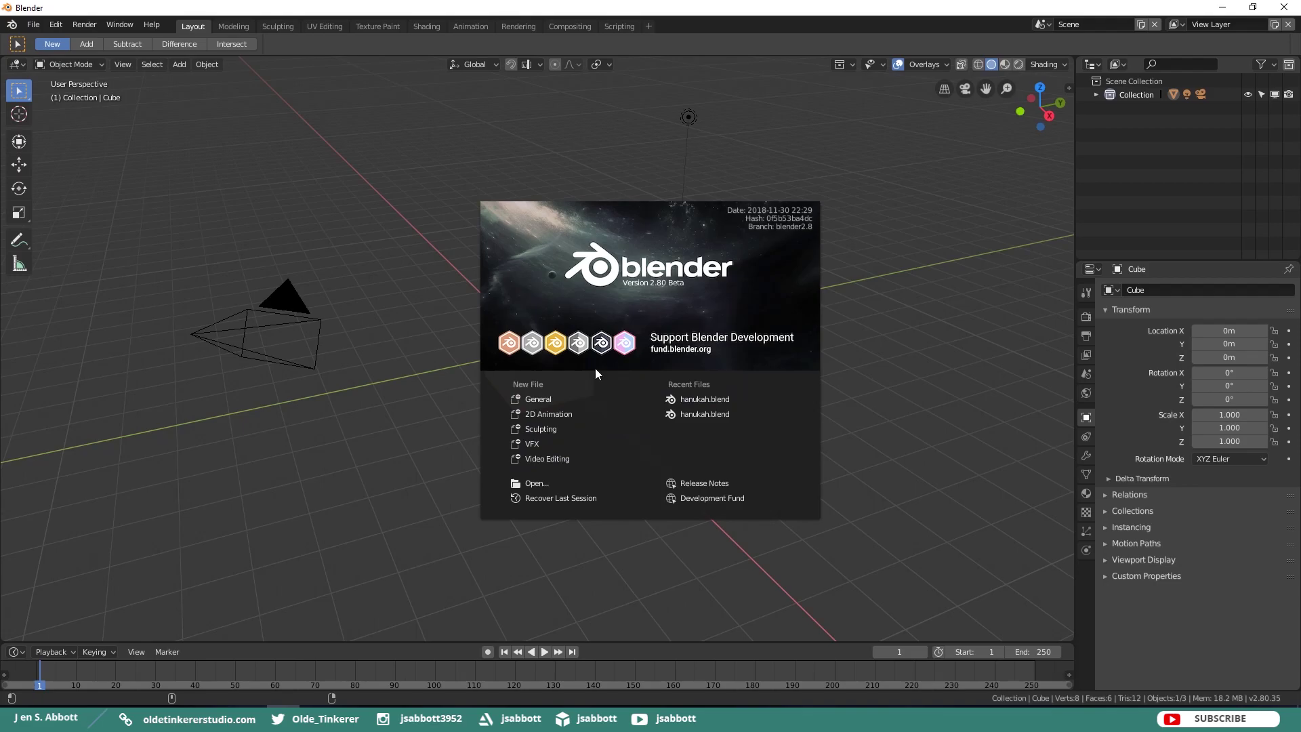
- Start a new General file in Blender and switch the 3D viewport to orthographic projection
click(535, 400)
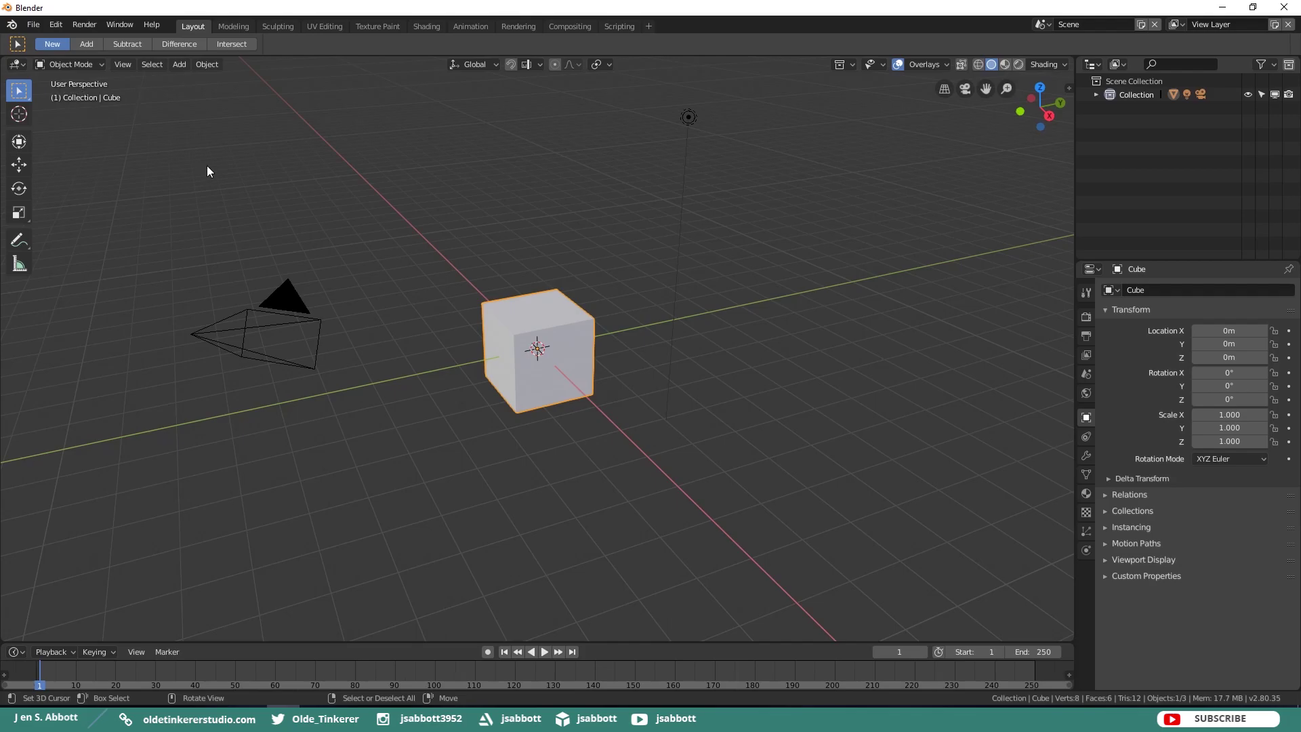
key(KP_5)
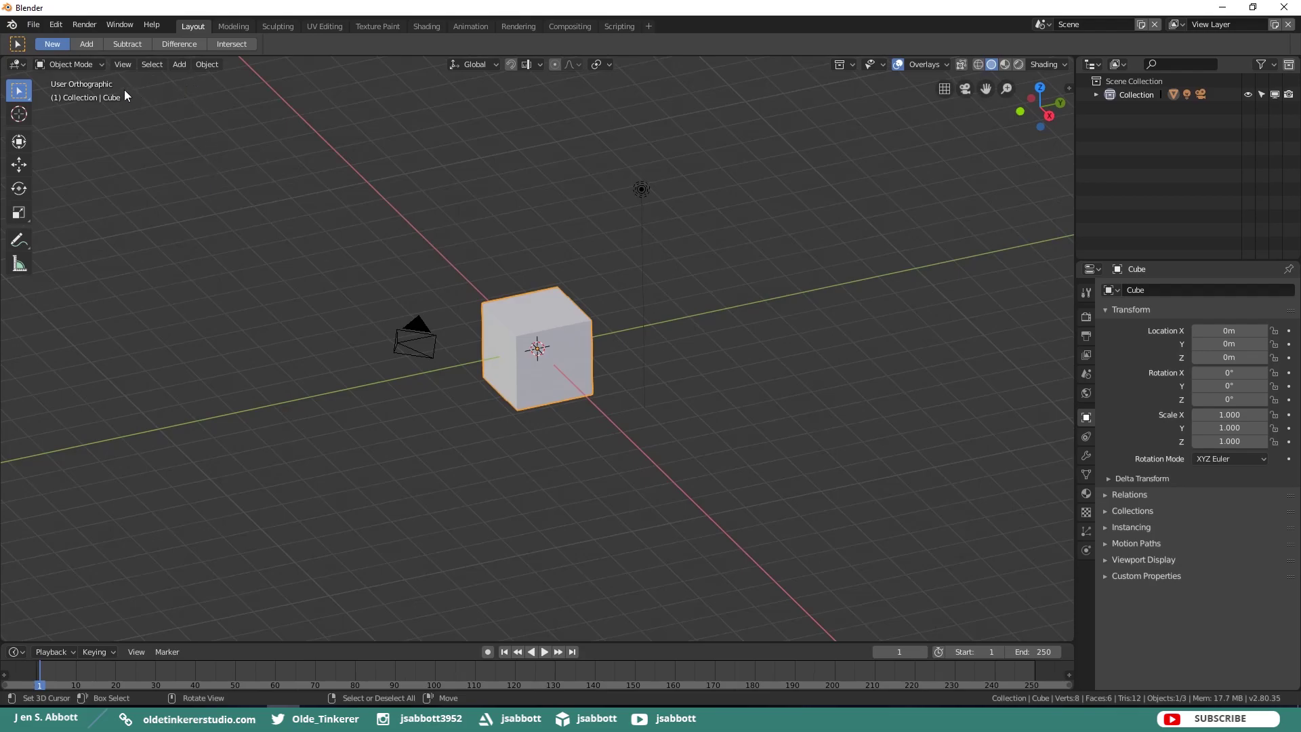
key(KP_5)
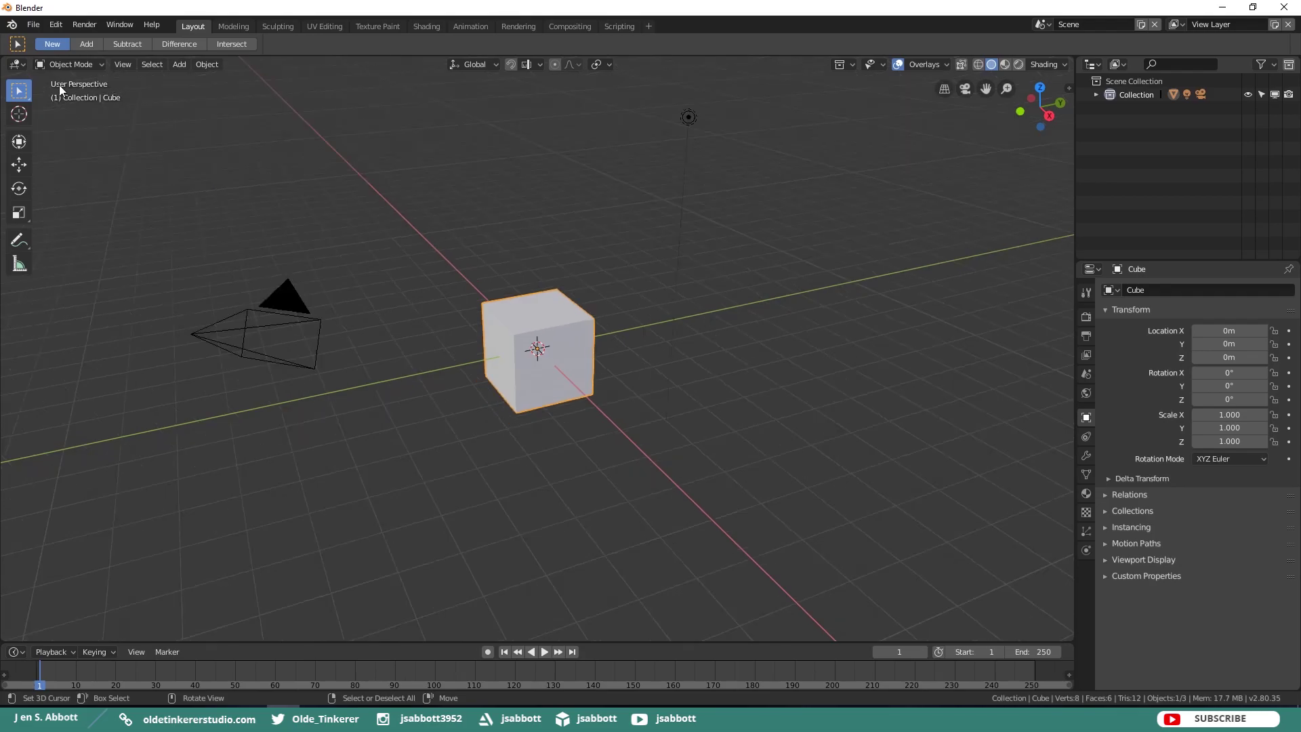
key(KP_5)
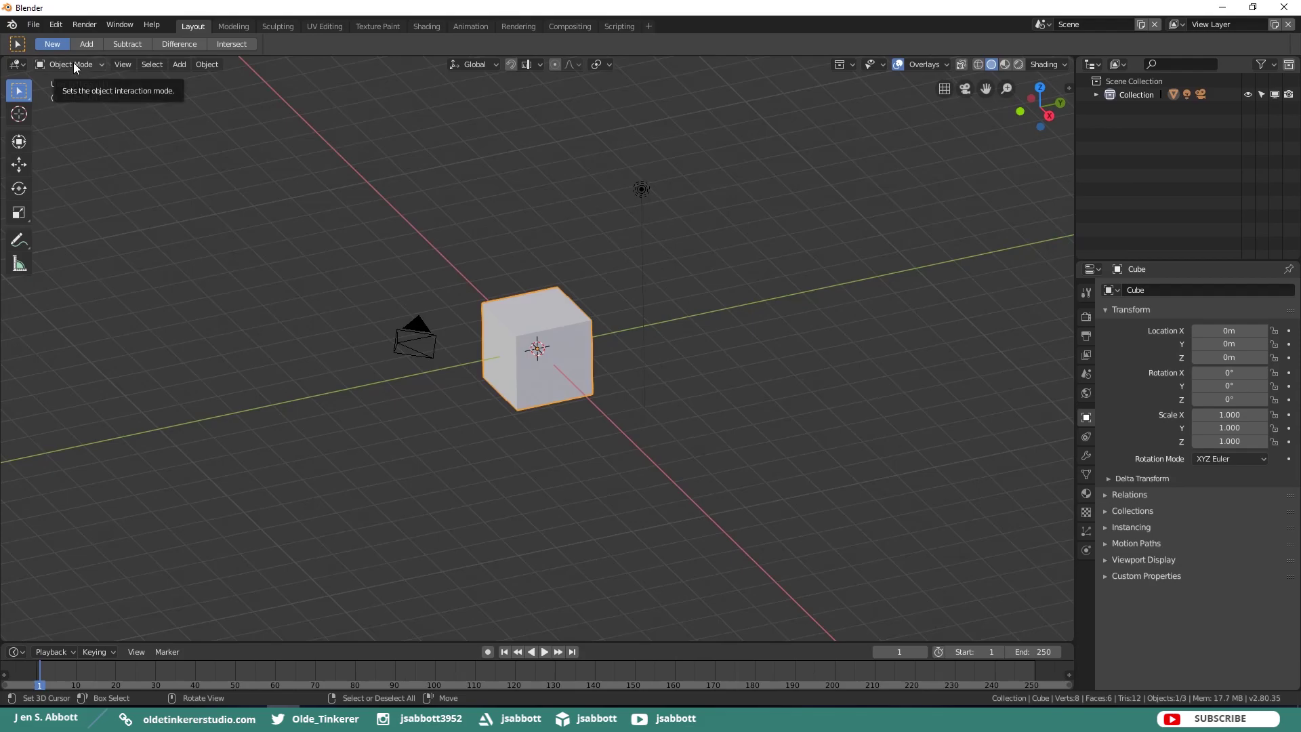
- Toggle the cube into Edit Mode and back to Object Mode, and view the available interaction modes
key(Tab)
key(Tab)
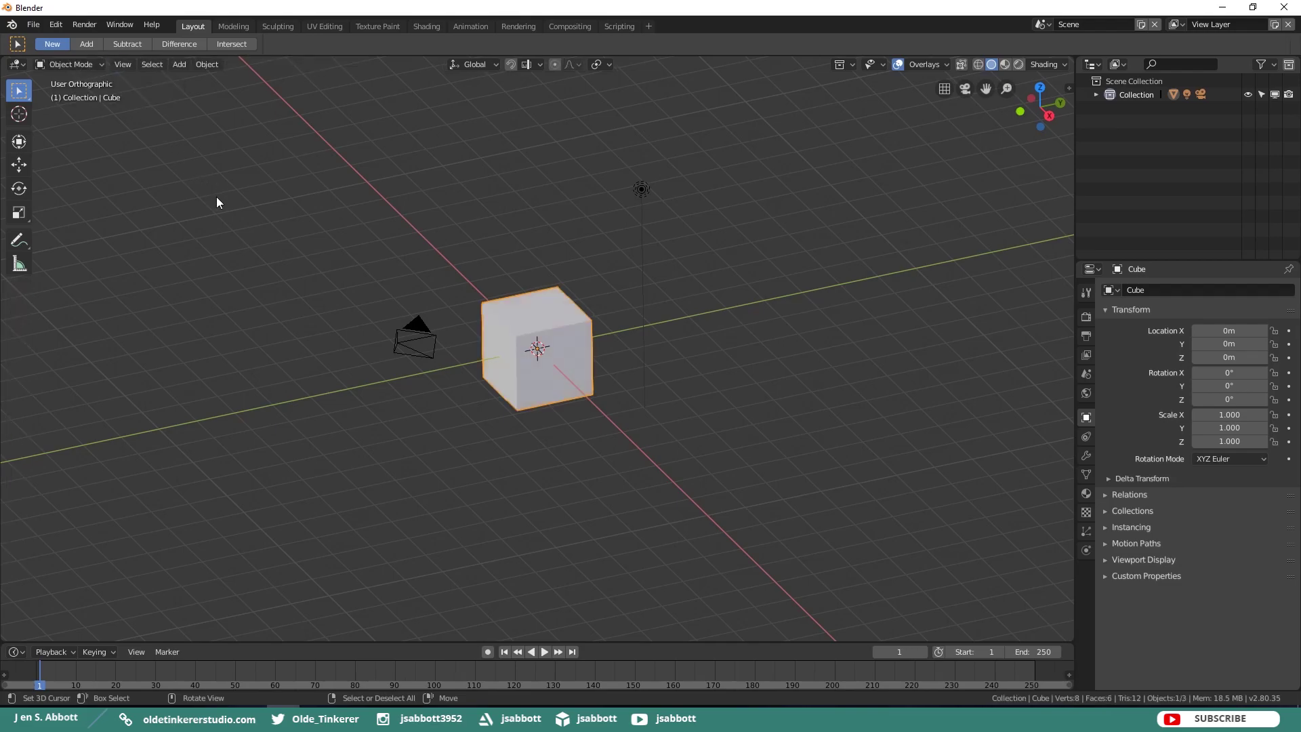
click(99, 66)
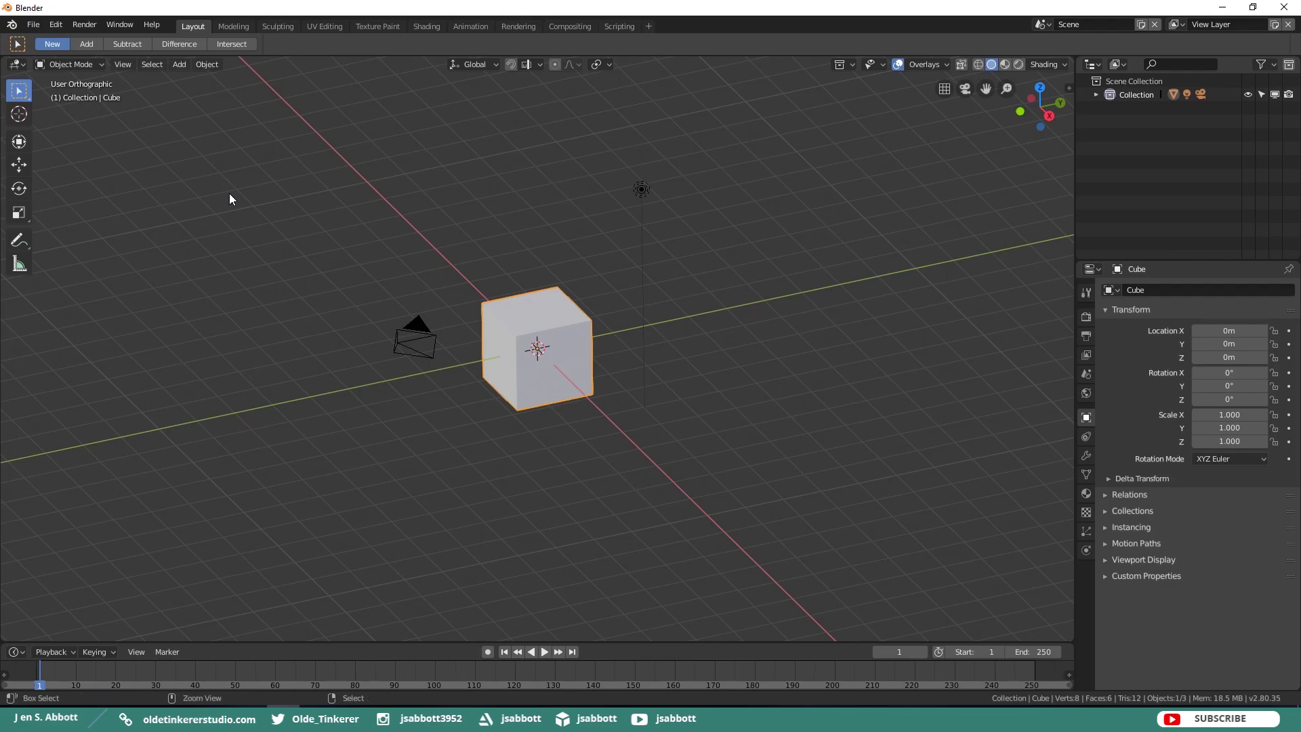
key(ctrl+Tab)
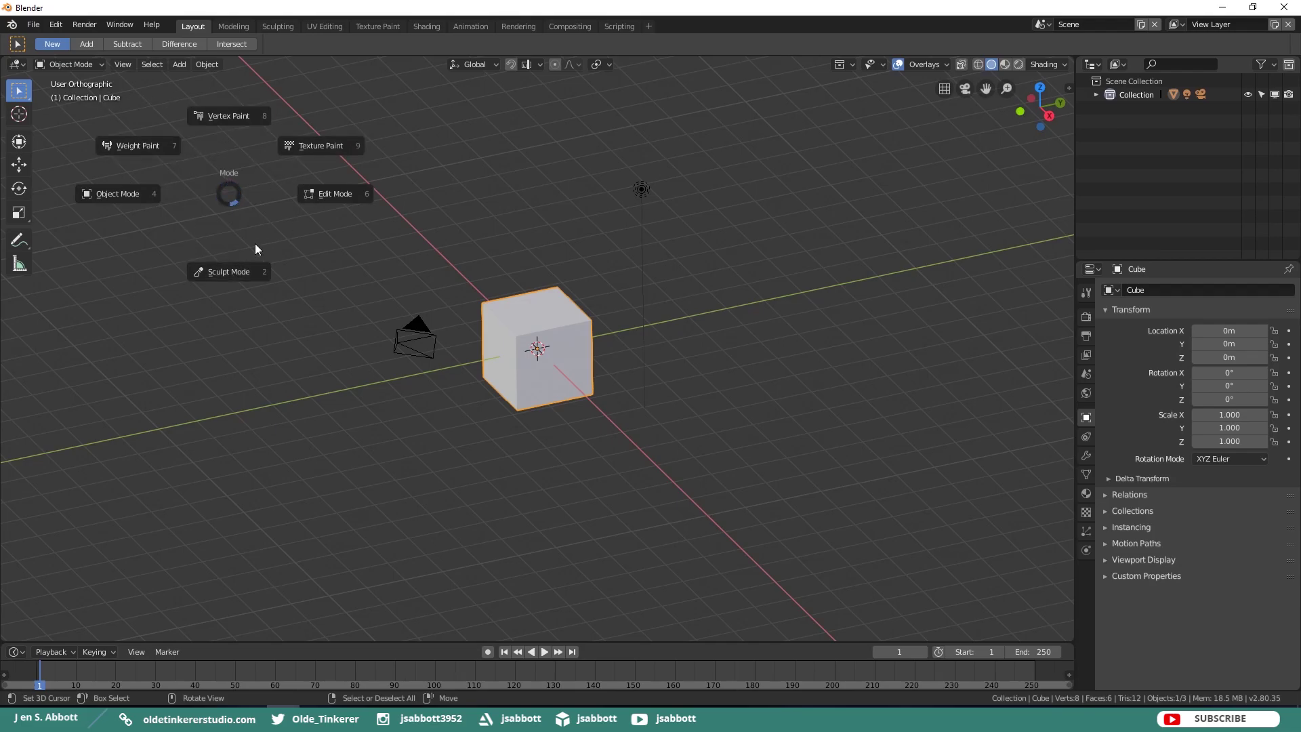
key(Escape)
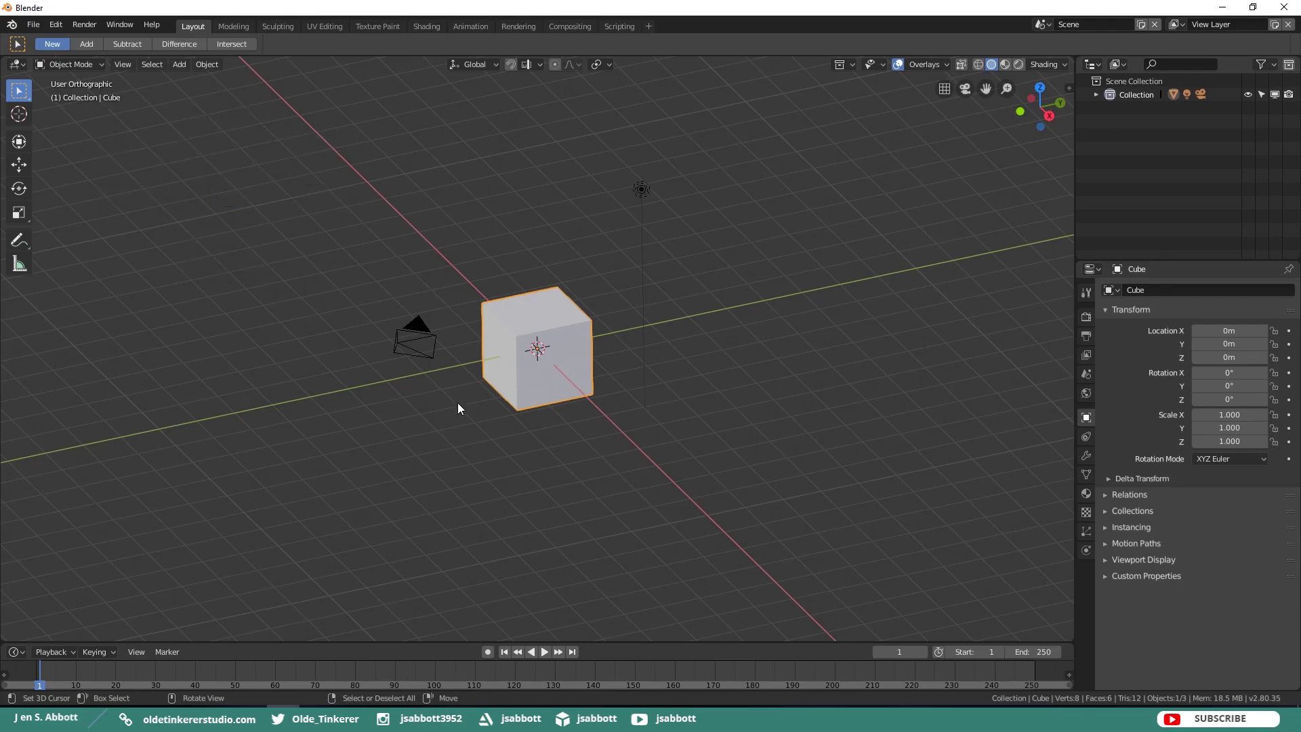
- Deselect all objects, and select the cube with the Move tool active
key(alt+a)
key(a)
key(alt+a)
click(18, 165)
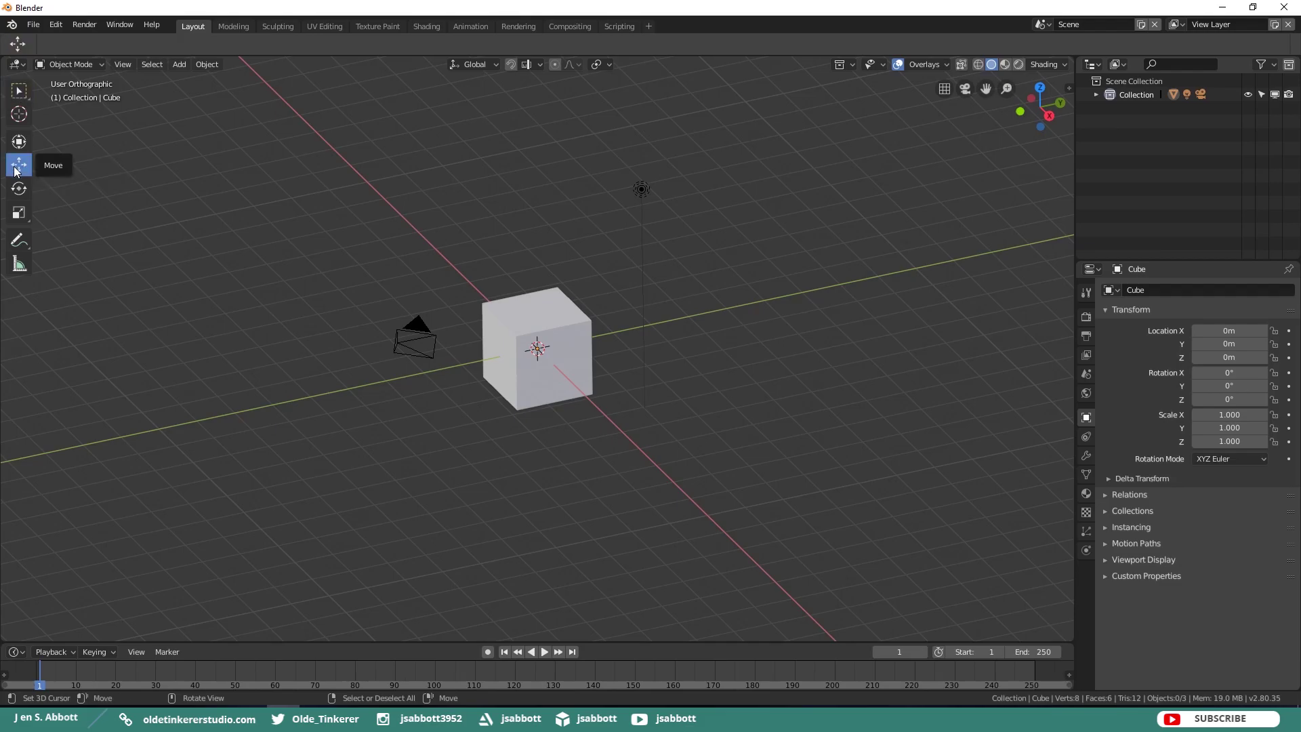
click(511, 318)
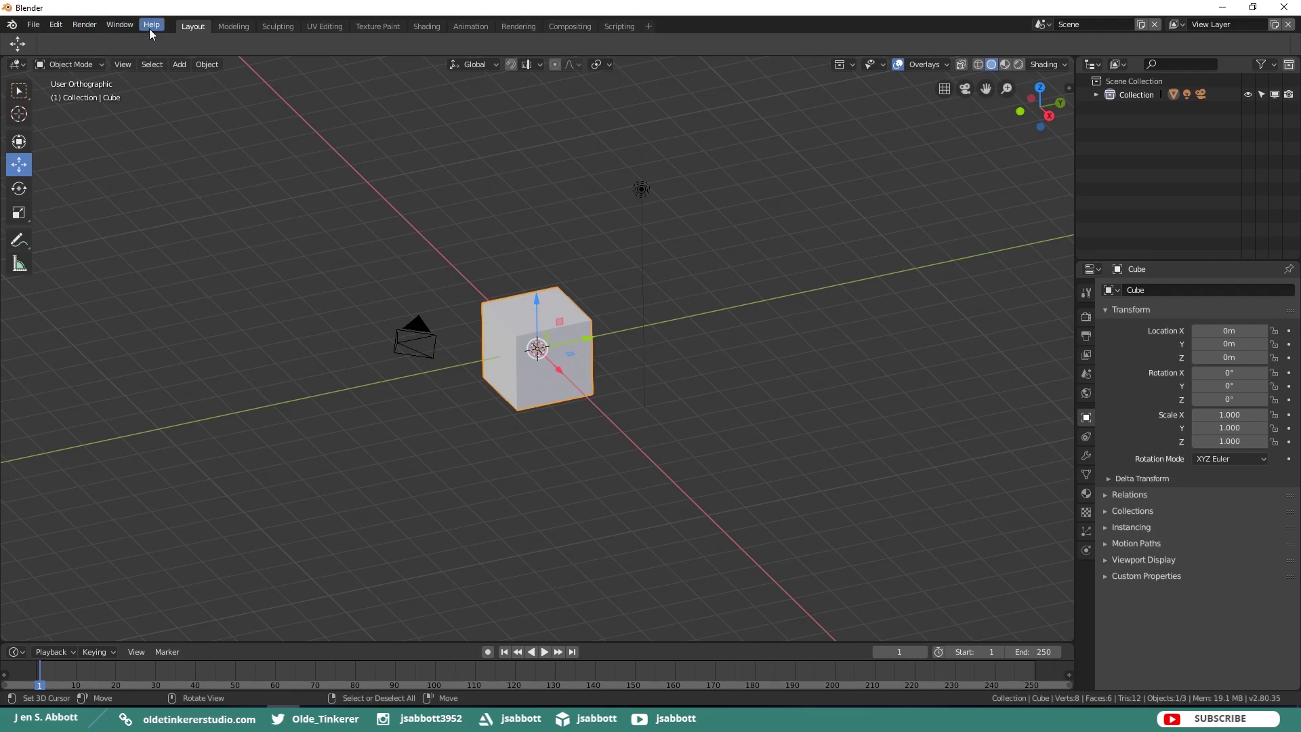
- Look through the Modeling, Sculpting, UV Editing, Texture Paint, Shading, Animation, Rendering, Compositing and Scripting workspaces in turn
click(53, 30)
click(227, 25)
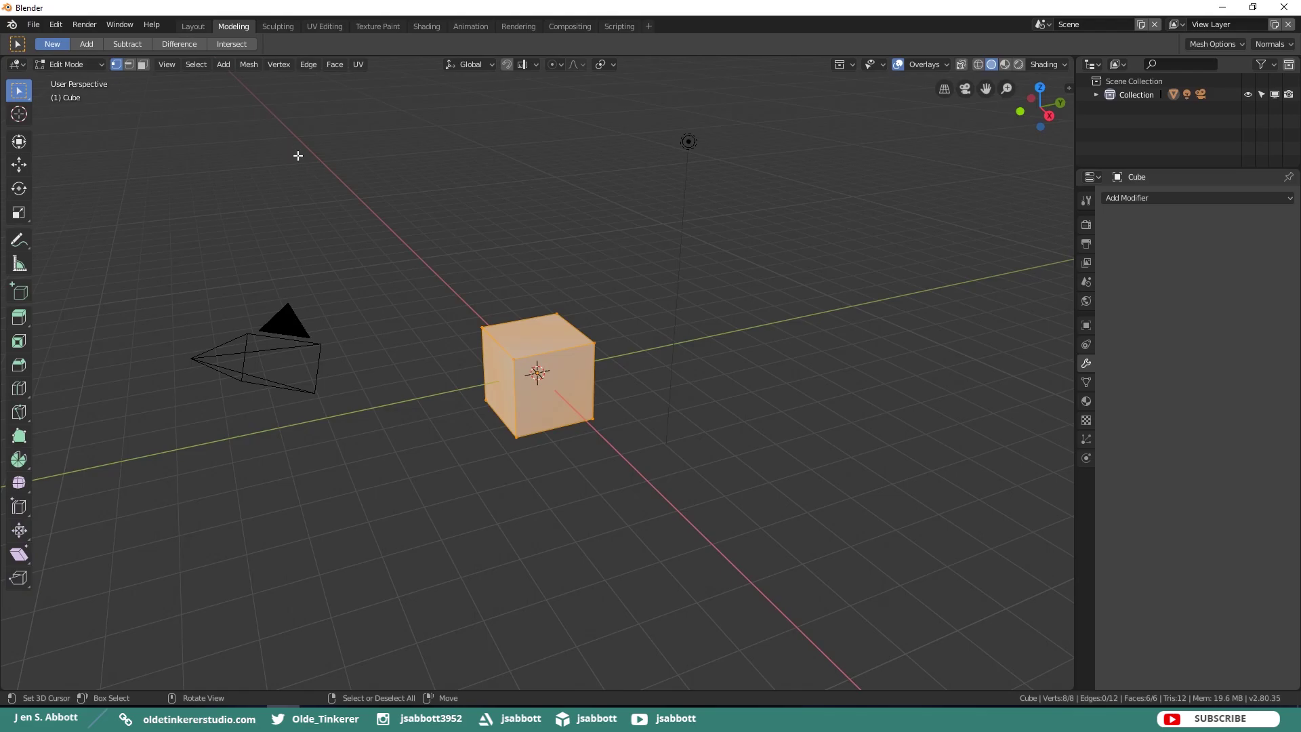
click(271, 26)
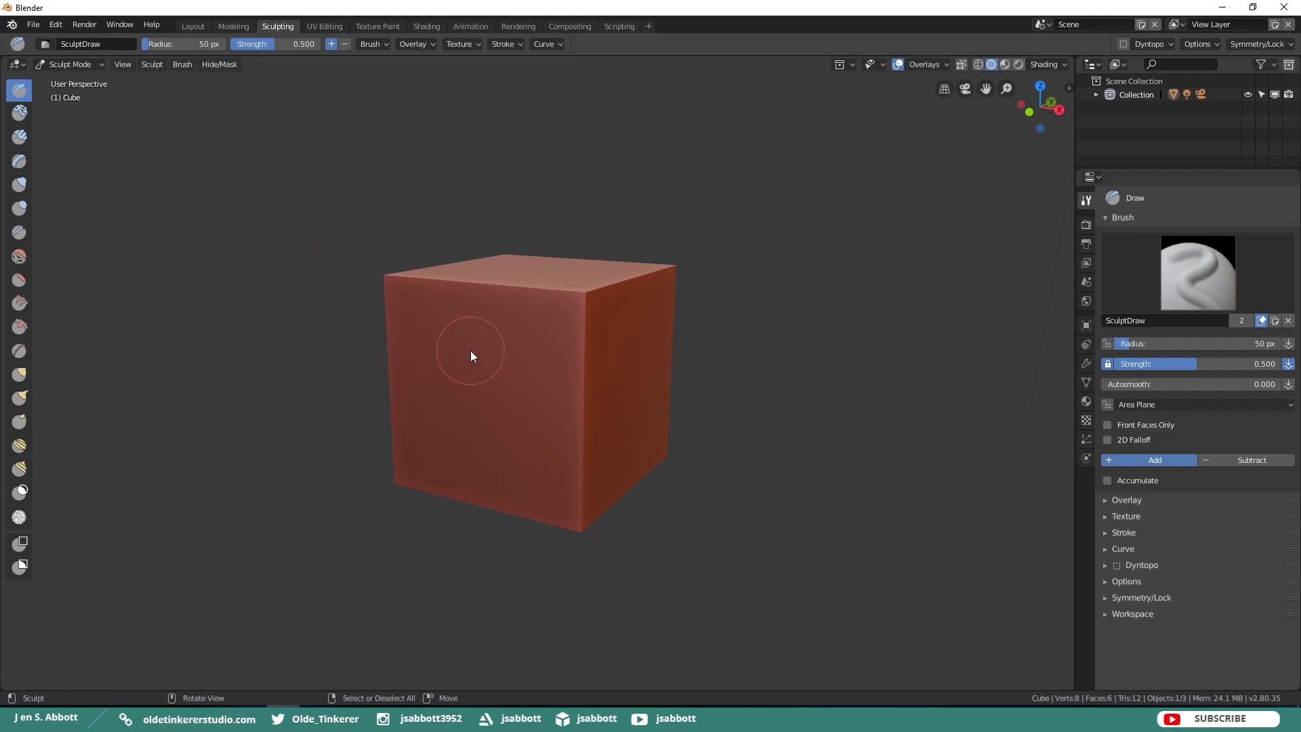
click(331, 26)
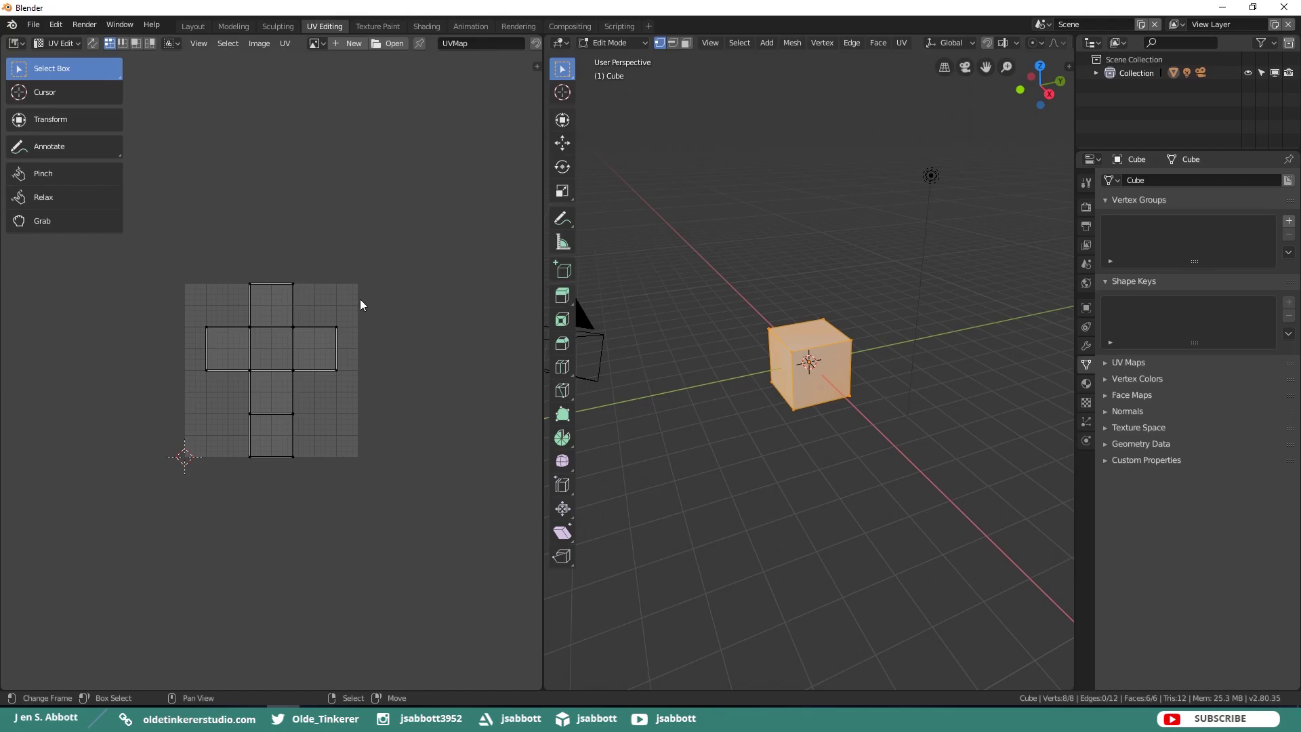
click(373, 26)
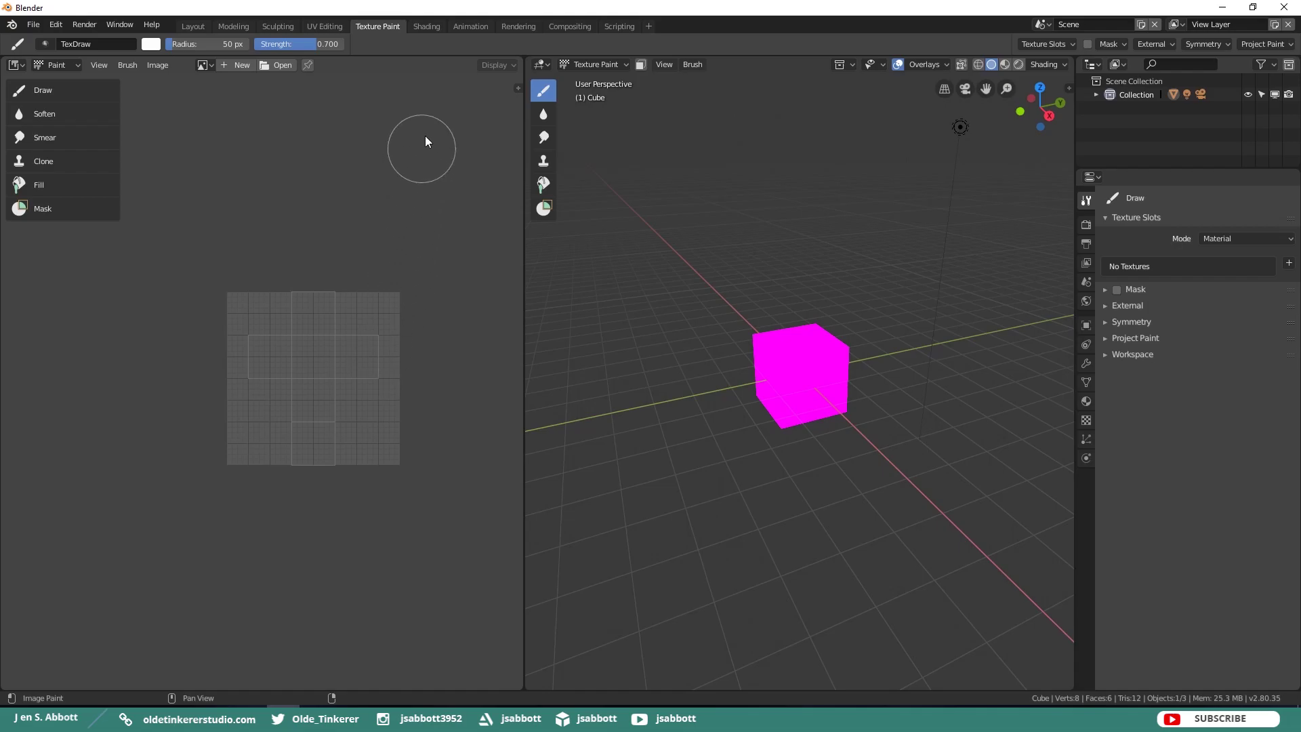
click(427, 26)
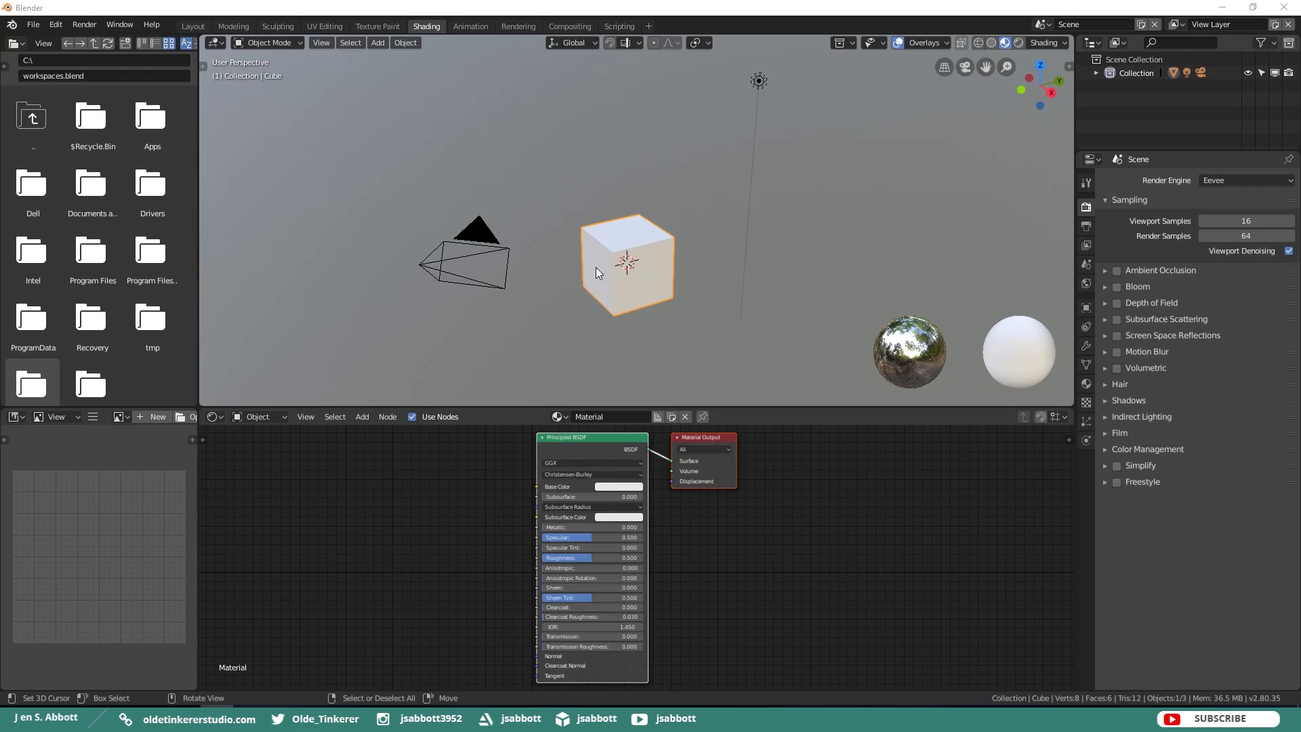
click(465, 26)
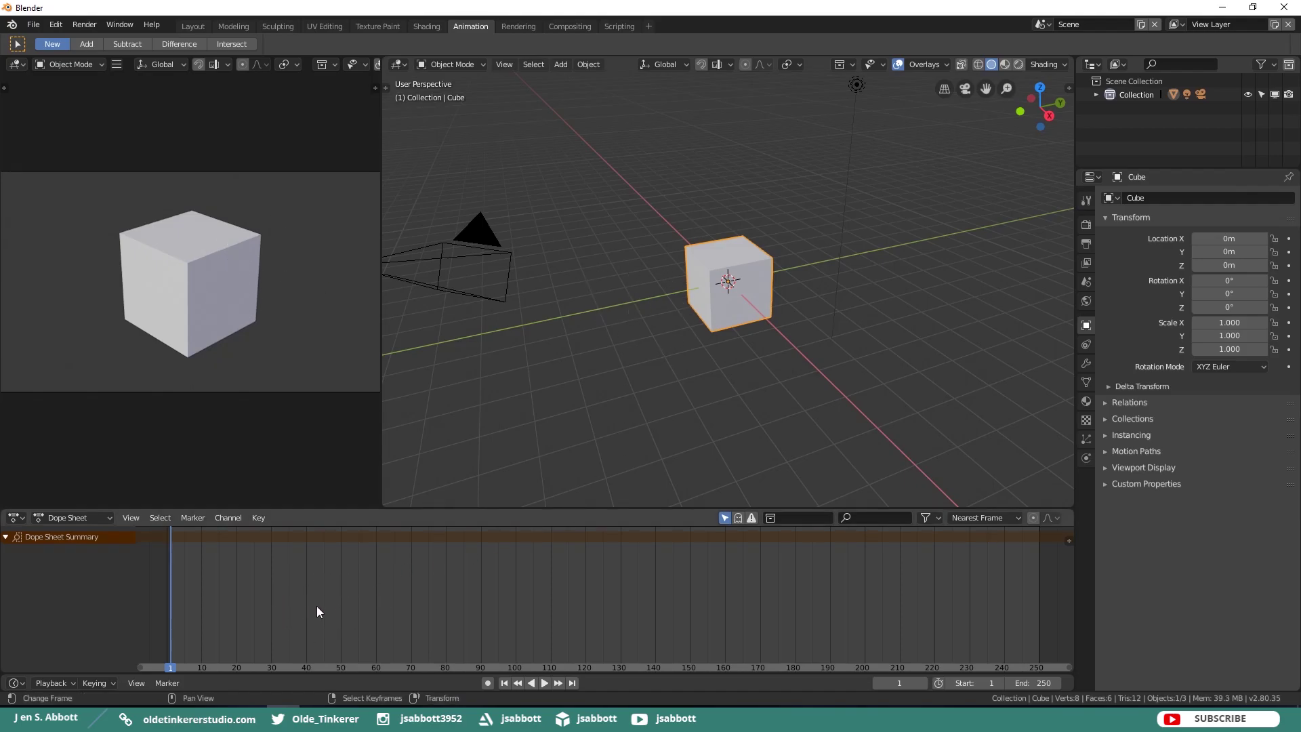
click(518, 26)
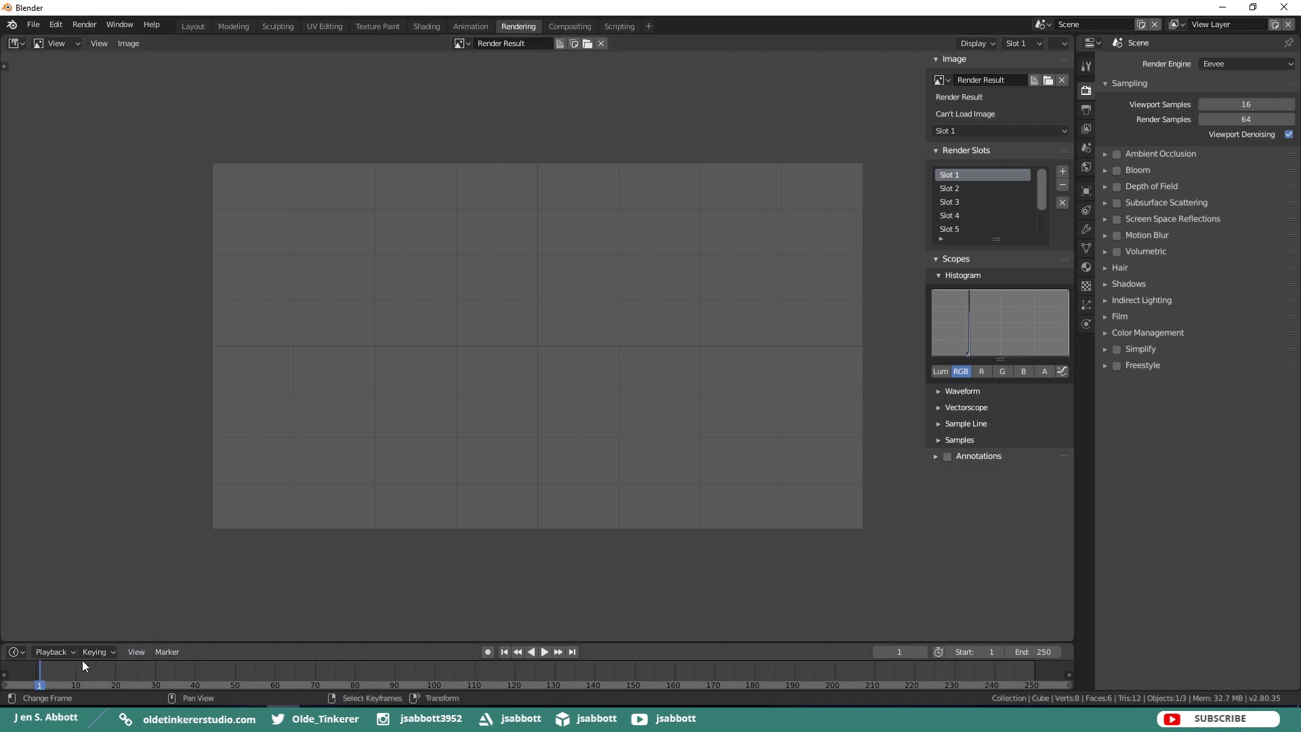
click(568, 26)
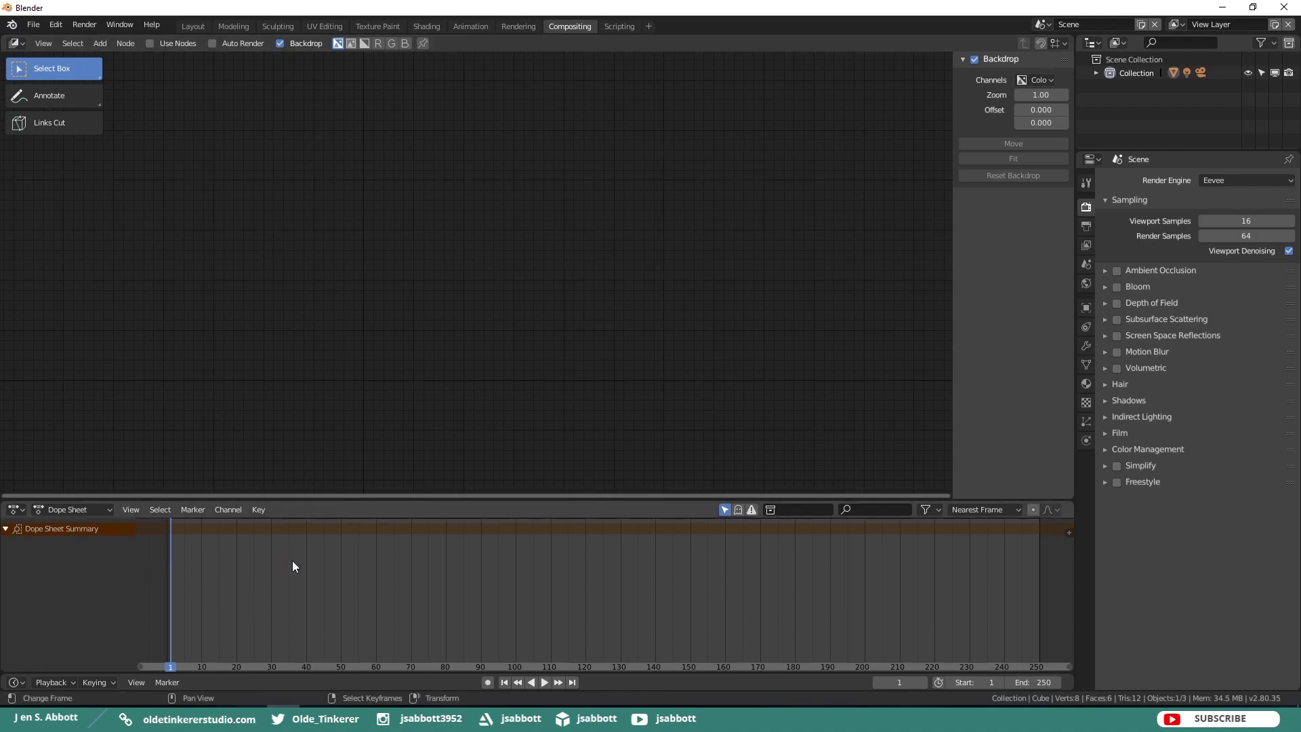
click(618, 27)
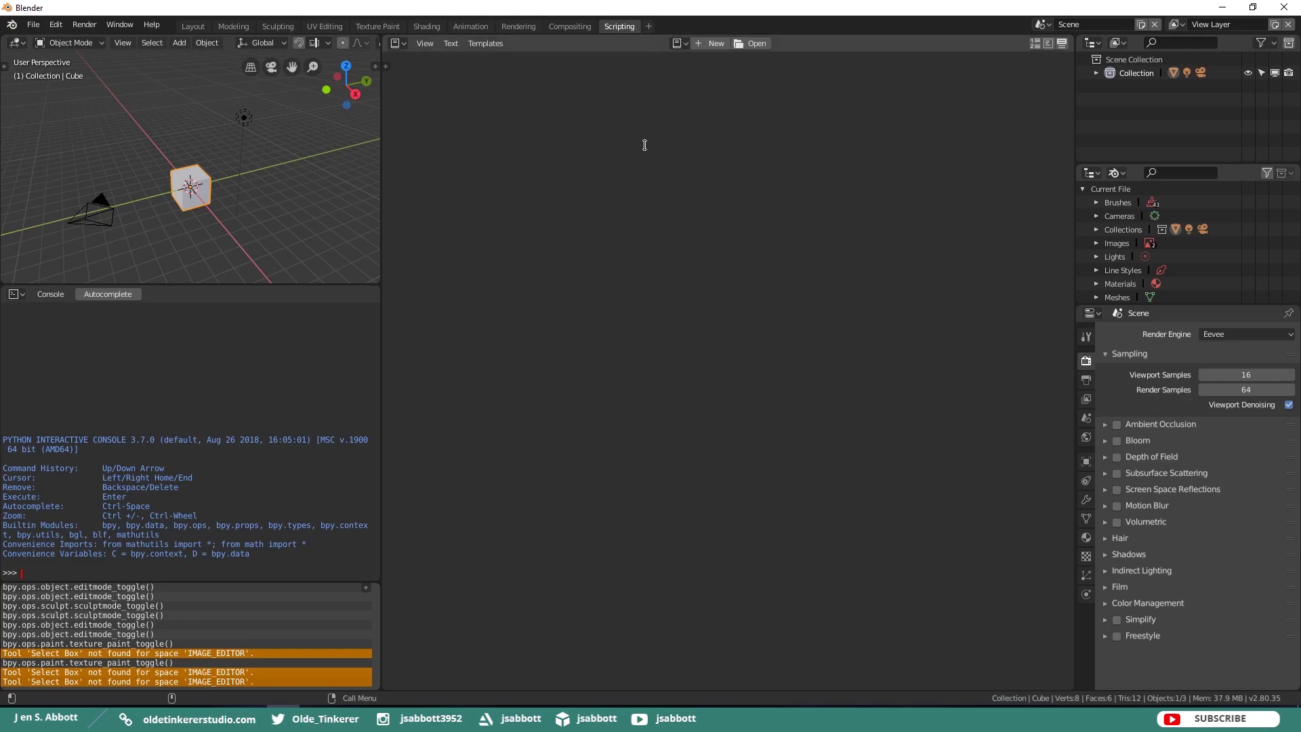
- In the Modeling workspace, try out the Move, Measure and Extrude Region tools, and return to the Select Box tool
click(231, 27)
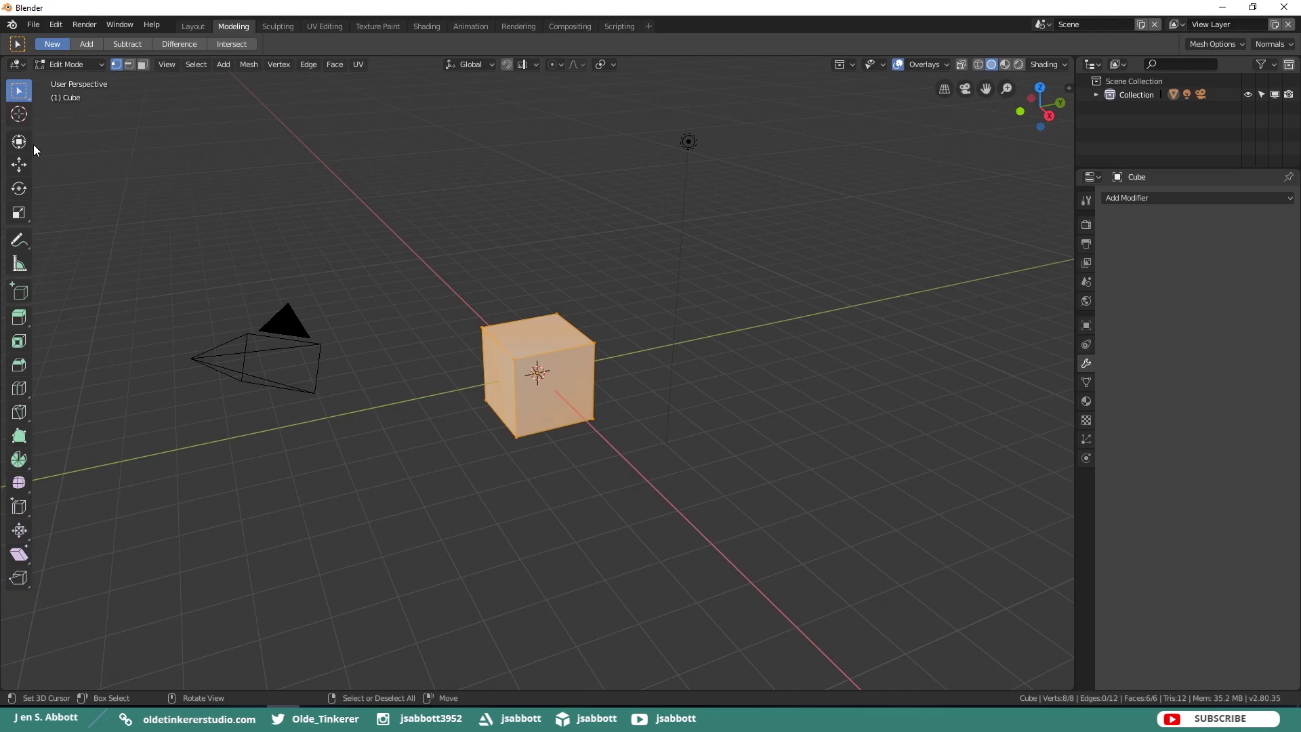
click(19, 165)
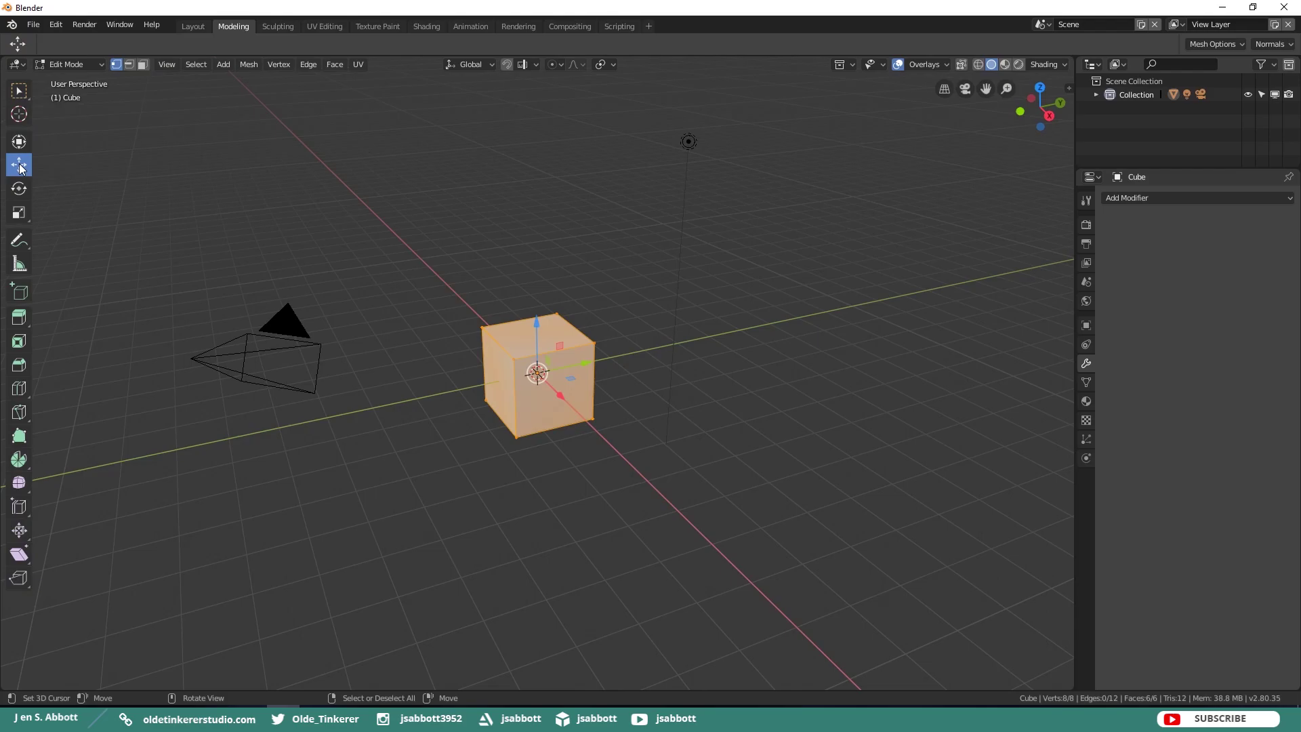
click(19, 265)
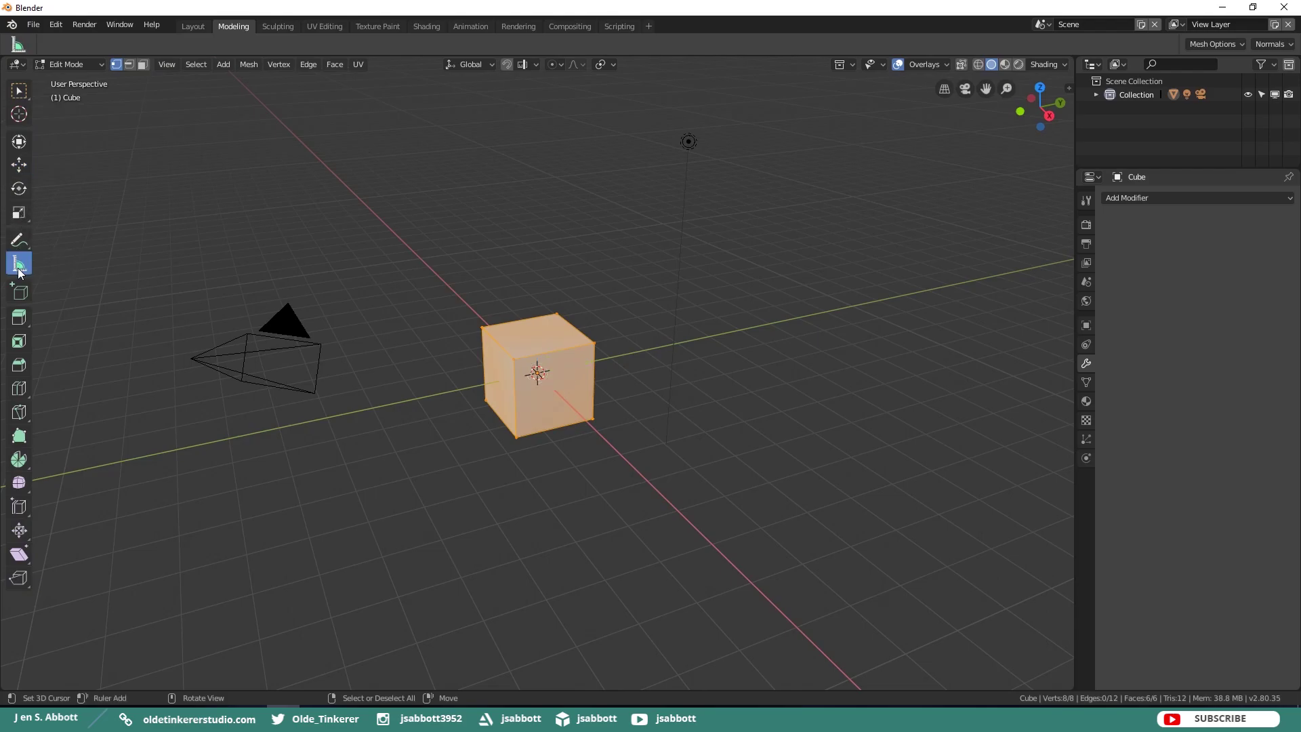
click(17, 320)
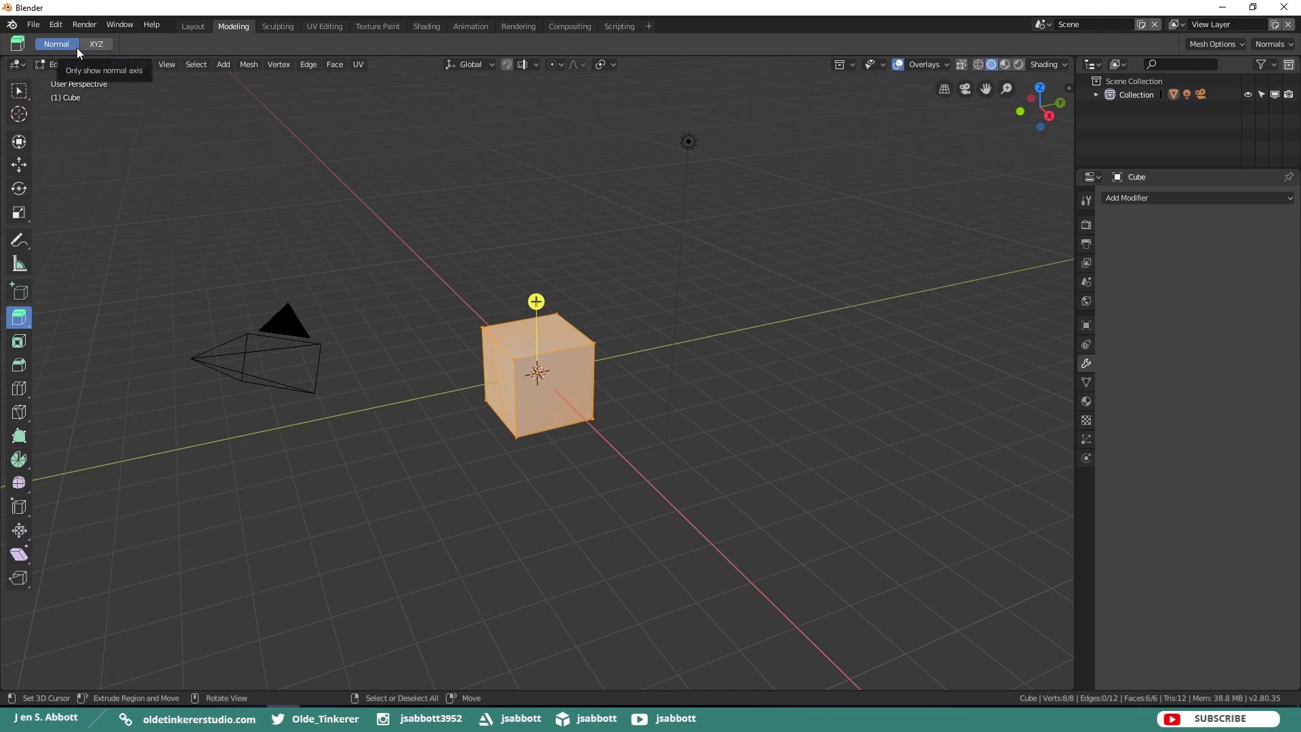
key(w)
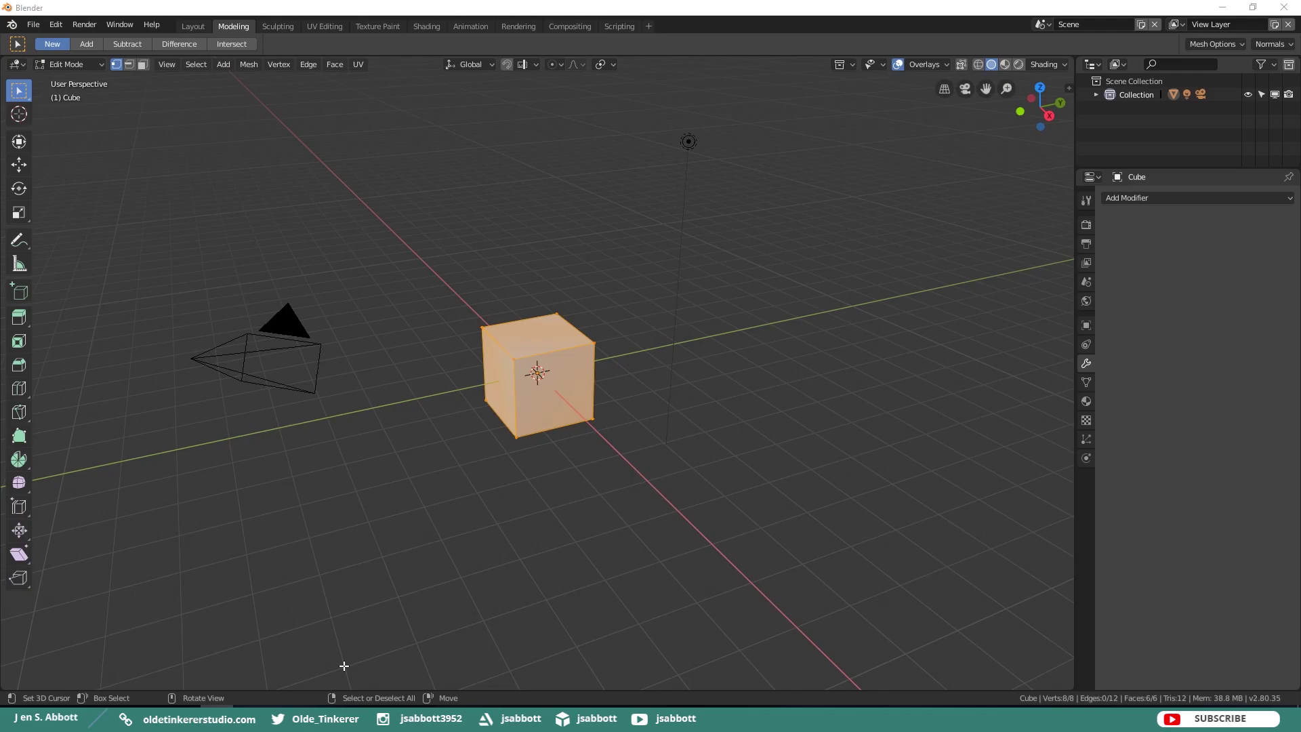
- Return to the Layout workspace and examine the cube's transform, view and 3D cursor properties in the viewport sidebar, leaving it hidden
key(ctrl+Page_Up)
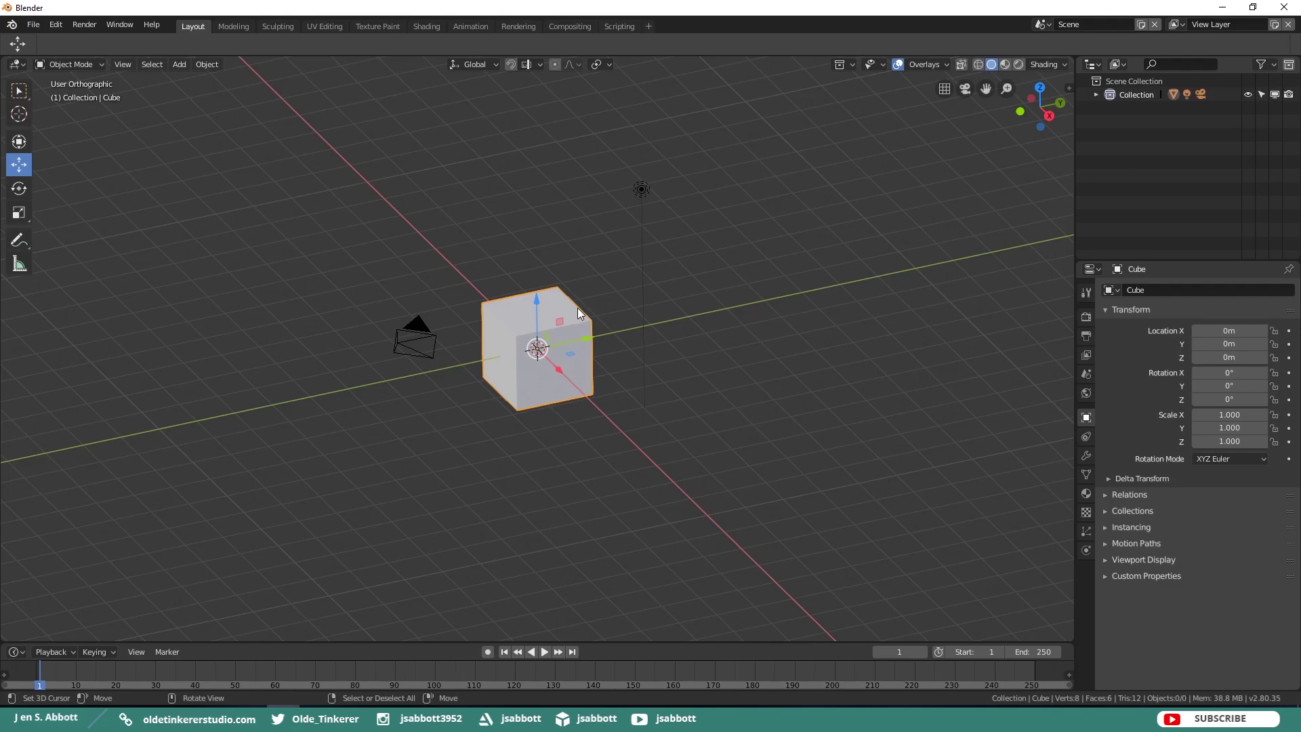
key(m)
key(n)
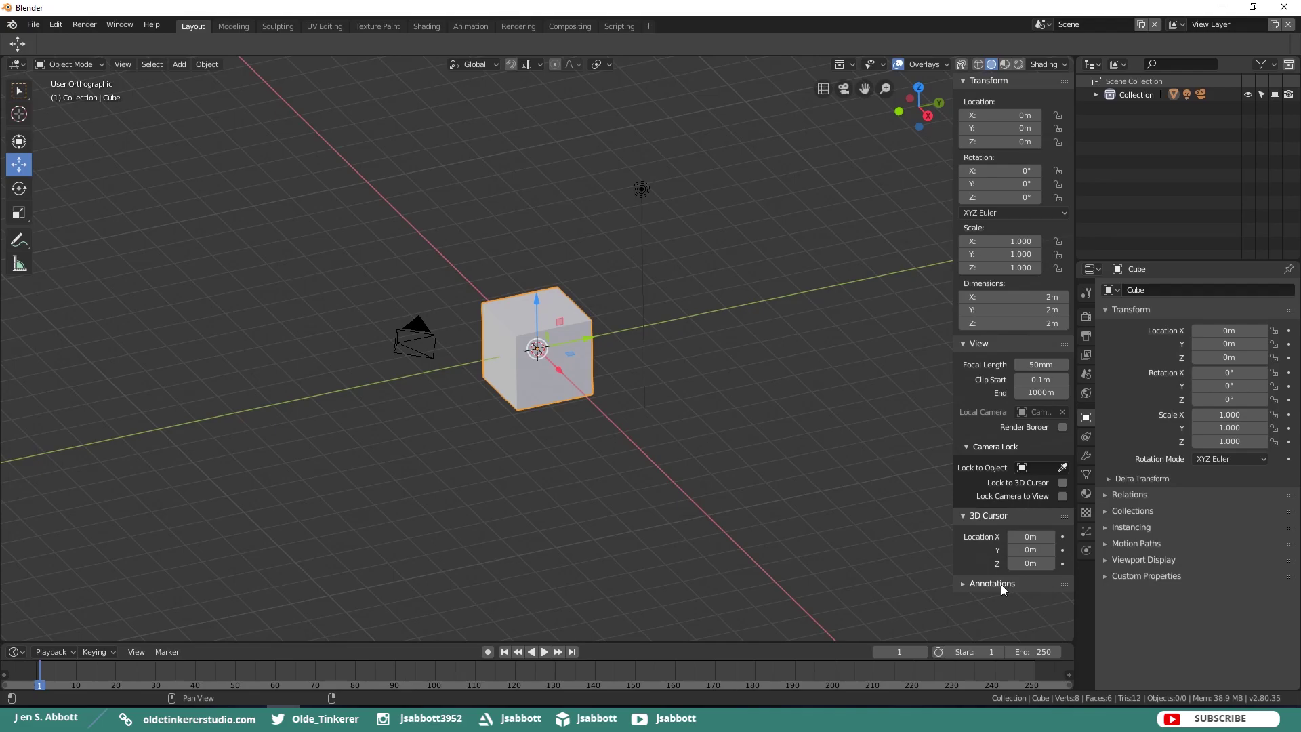
key(n)
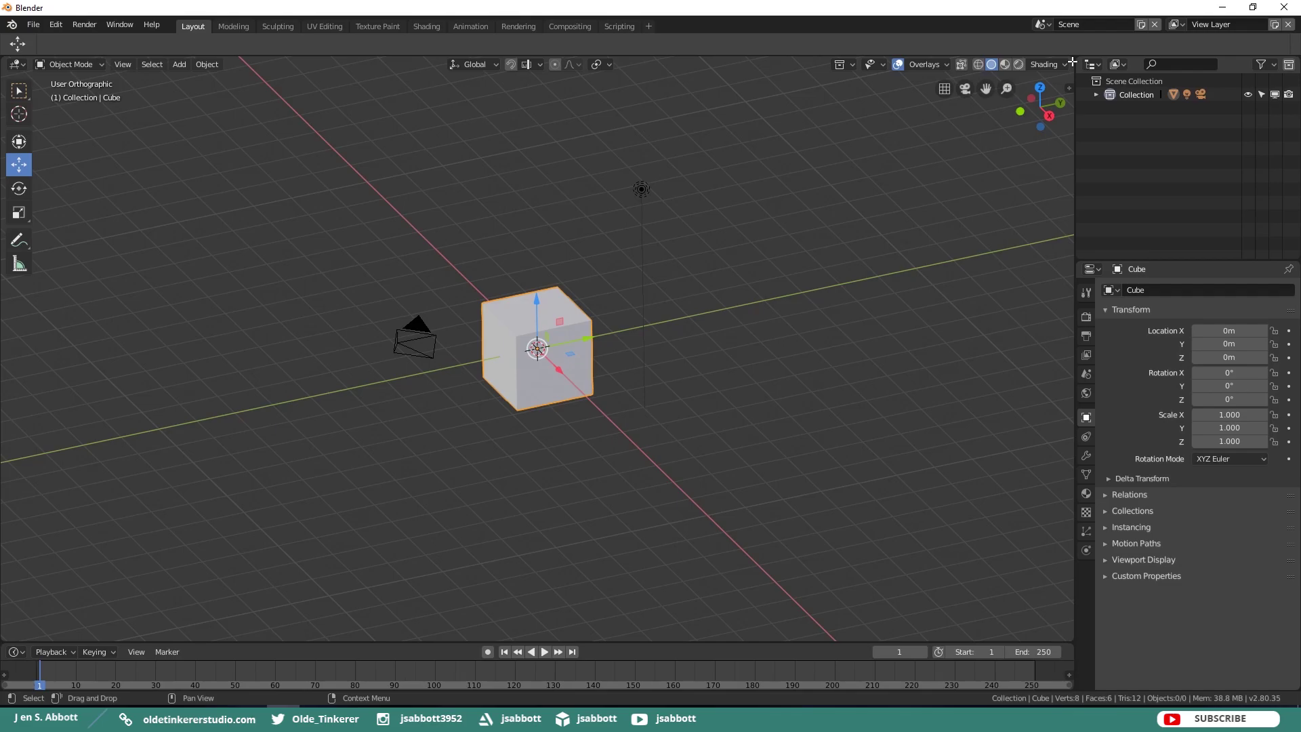
- Split the 3D viewport into two side-by-side areas of about equal width, and join them back into one
drag(1073, 62, 1006, 70)
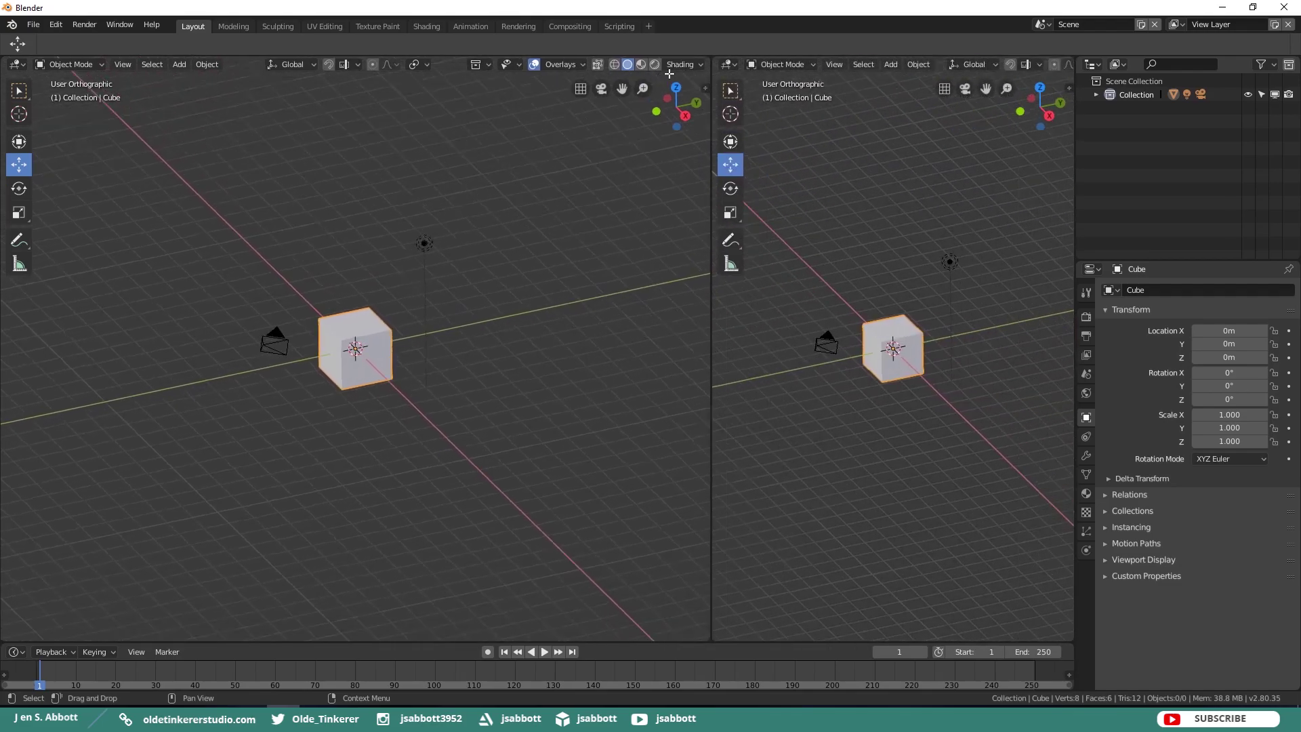
drag(711, 75, 532, 85)
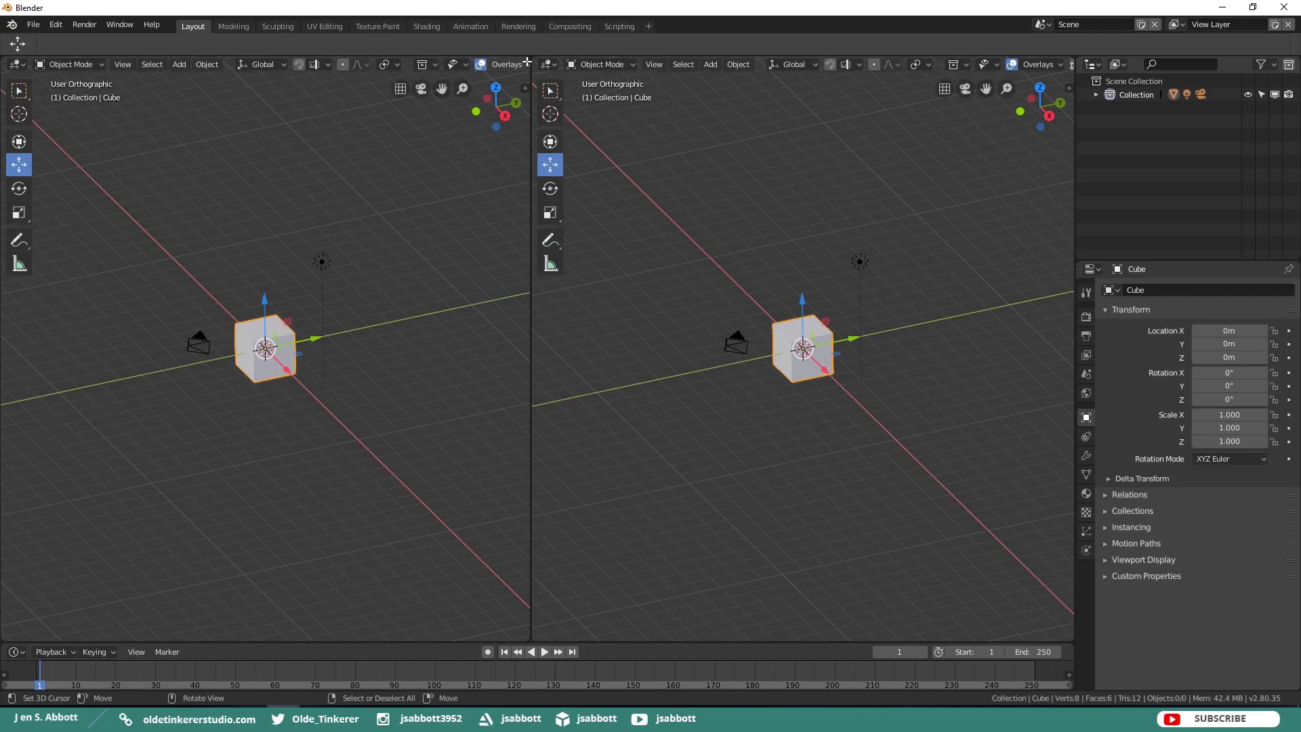
drag(527, 62, 603, 62)
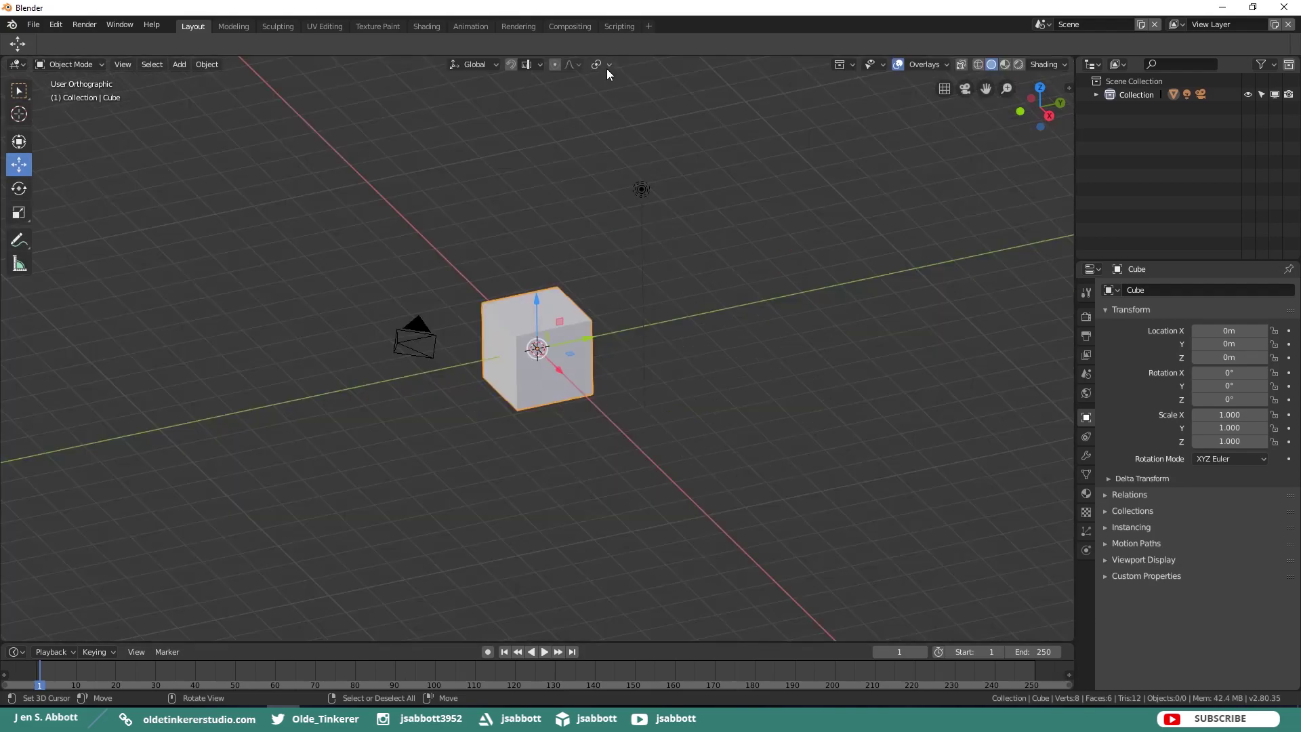